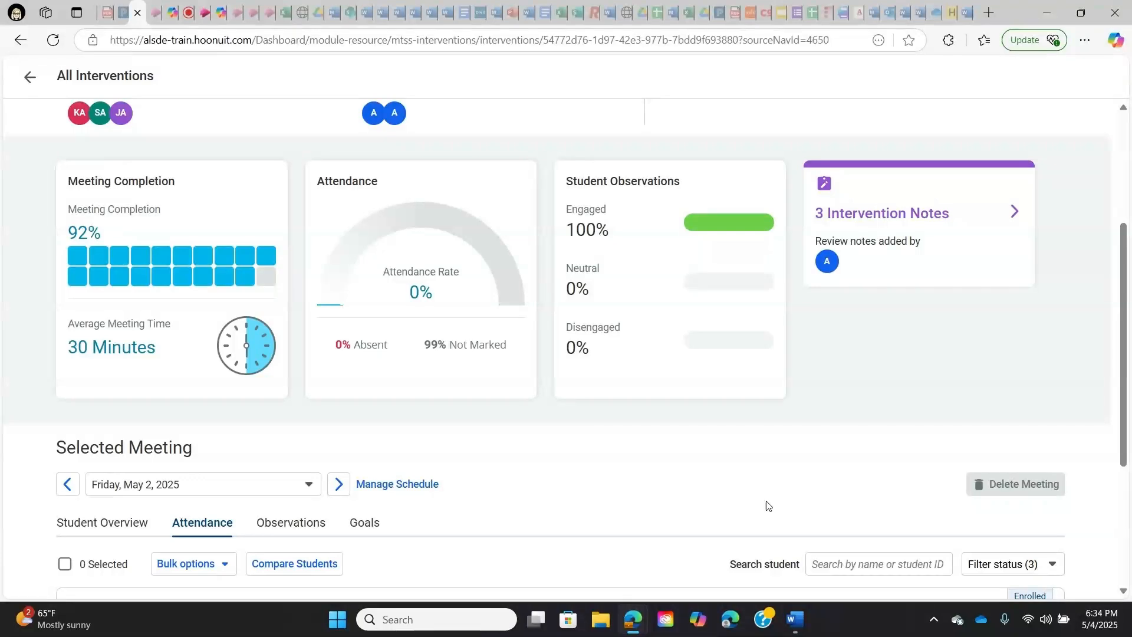
- Review the Tier 3 math intervention's summary and the student overview for the Friday, May 2, 2025 meeting
scroll(768, 506, "up", 1)
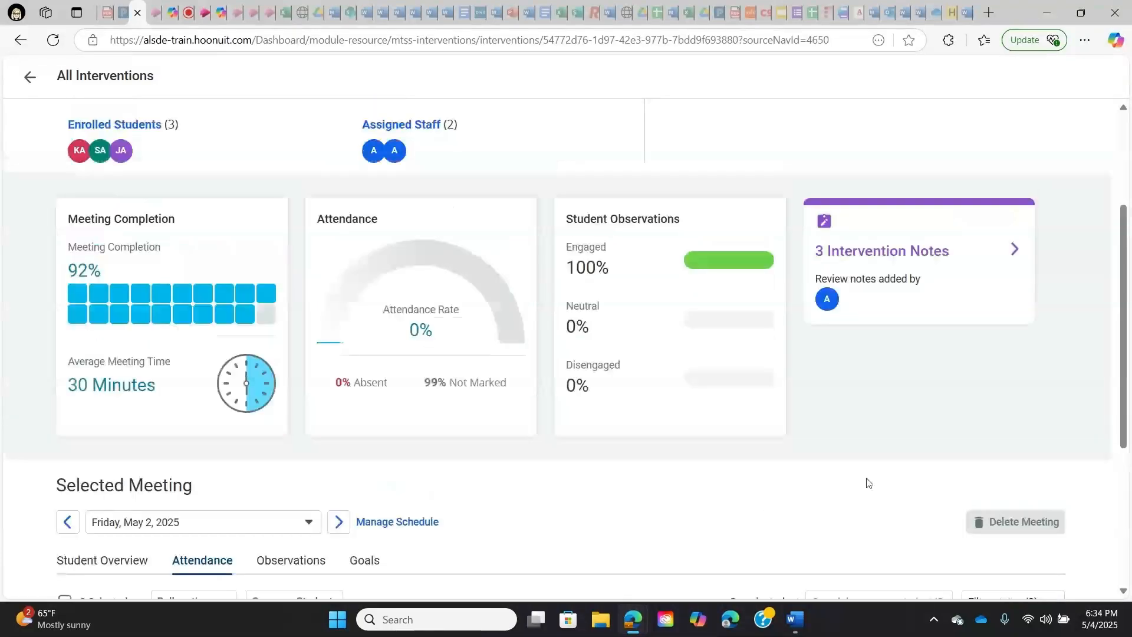
scroll(867, 483, "up", 3)
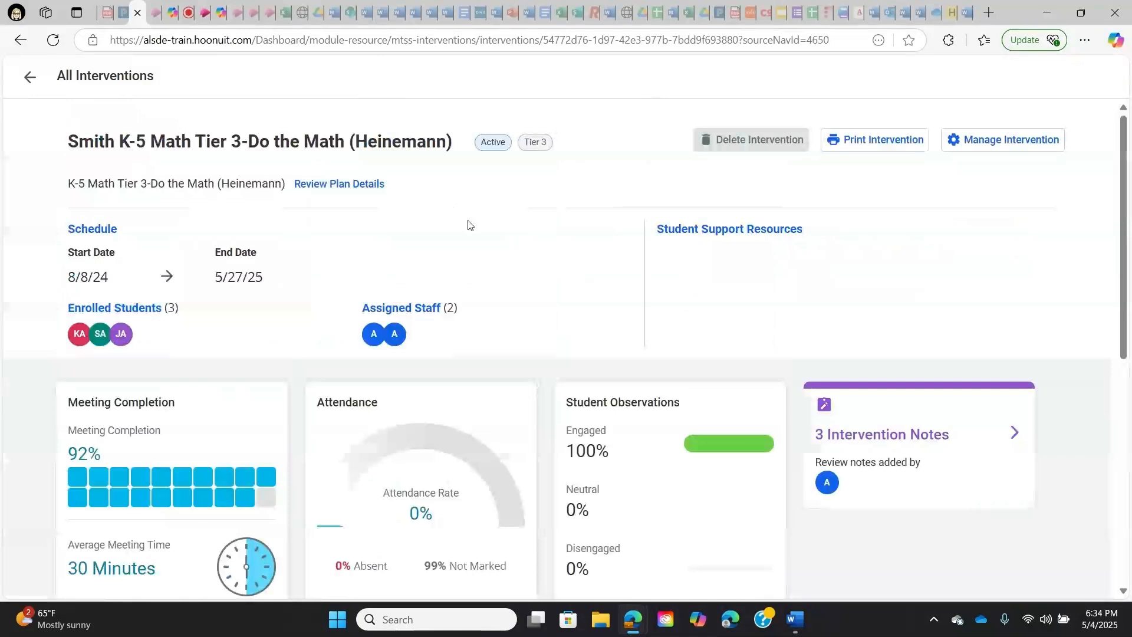
scroll(469, 225, "down", 3)
scroll(468, 225, "down", 3)
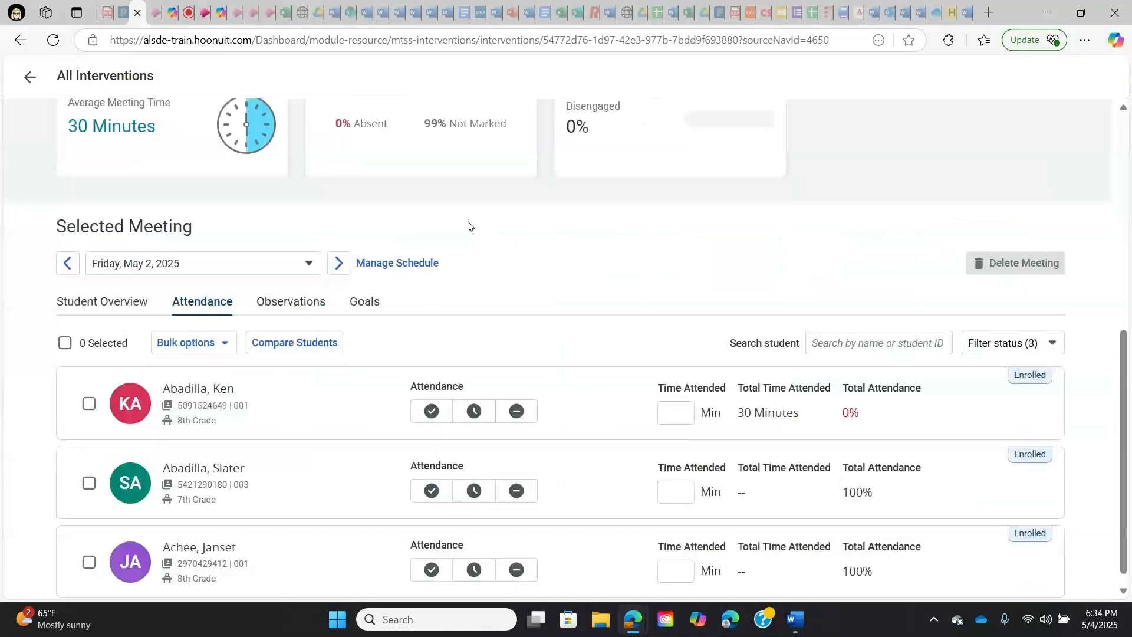
left_click(85, 302)
scroll(164, 297, "down", 2)
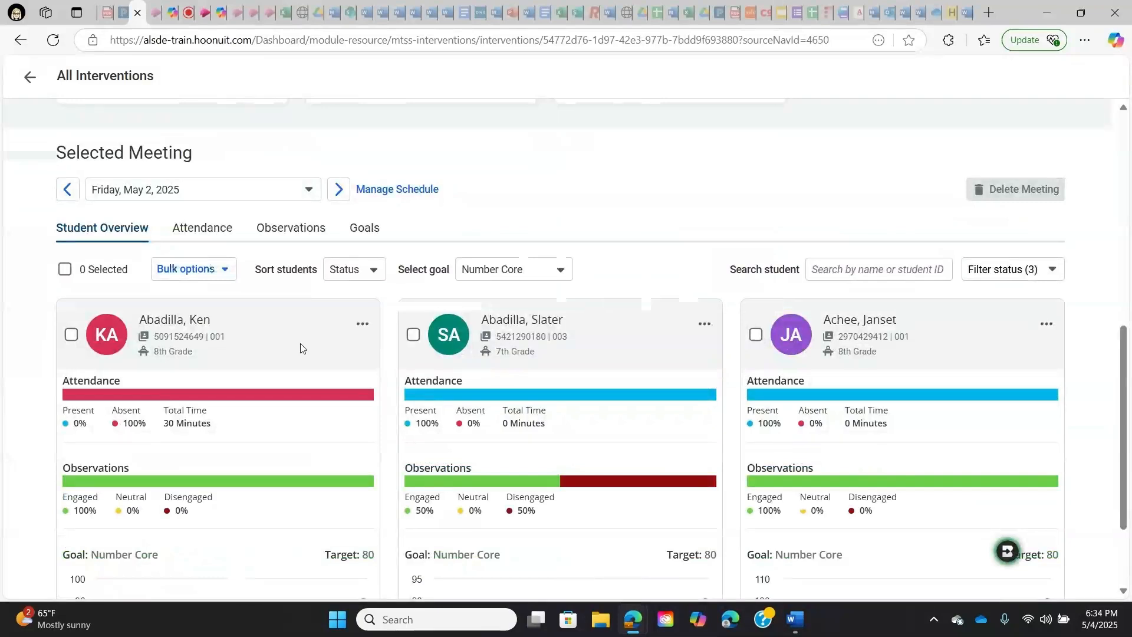
- Record attendance for the May 2, 2025 meeting: first and third students present, second student absent
left_click(194, 237)
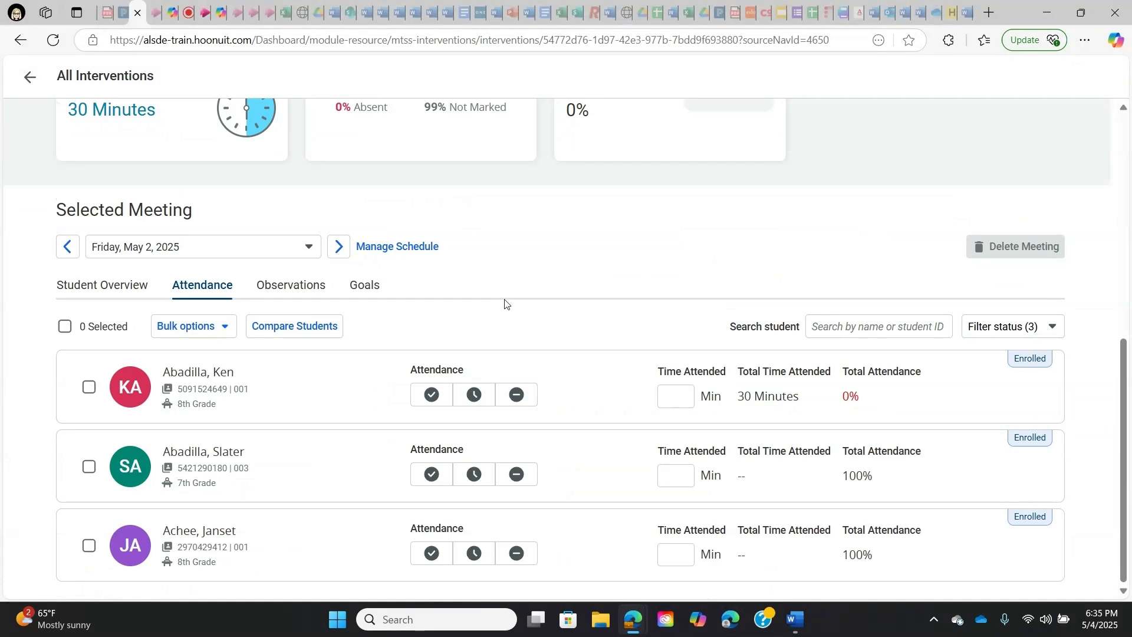
left_click(437, 389)
left_click(507, 478)
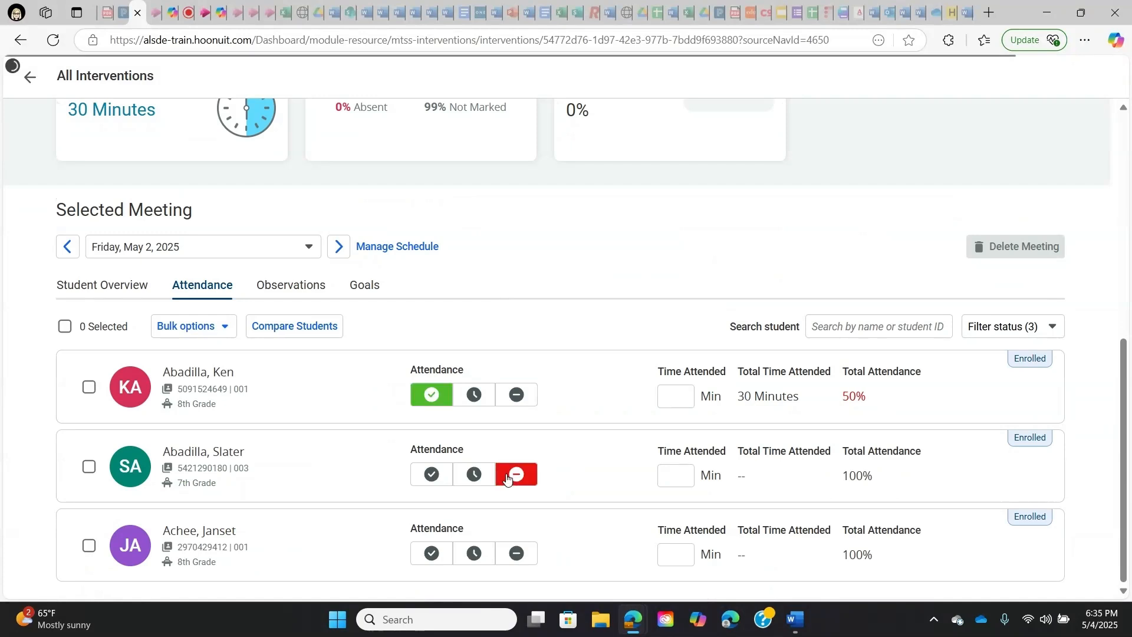
left_click(434, 560)
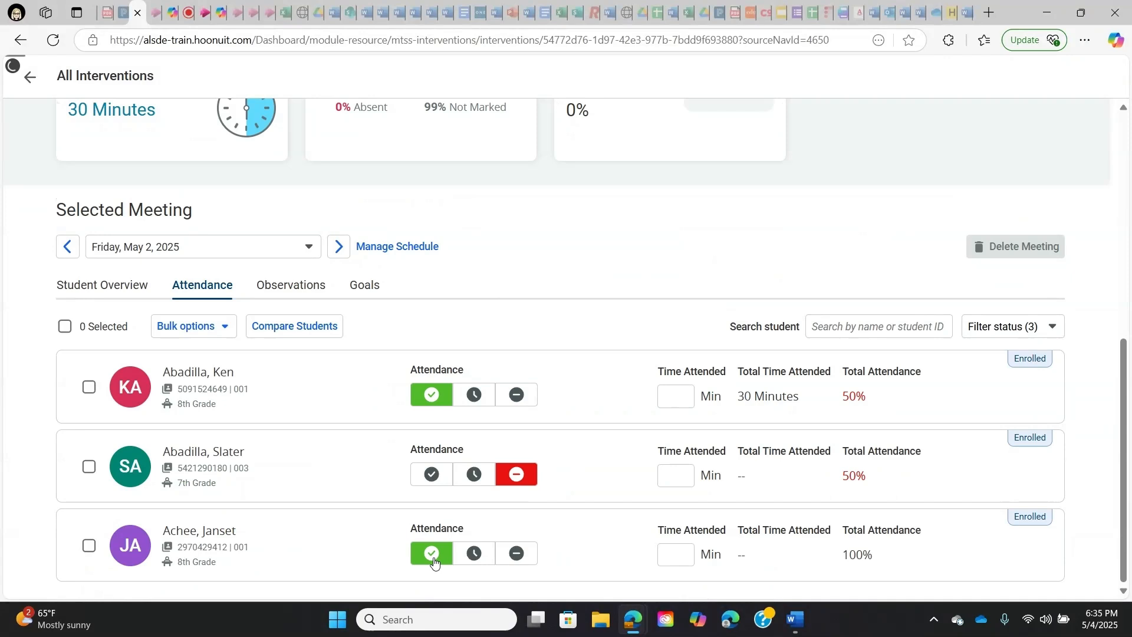
scroll(436, 525, "up", 1)
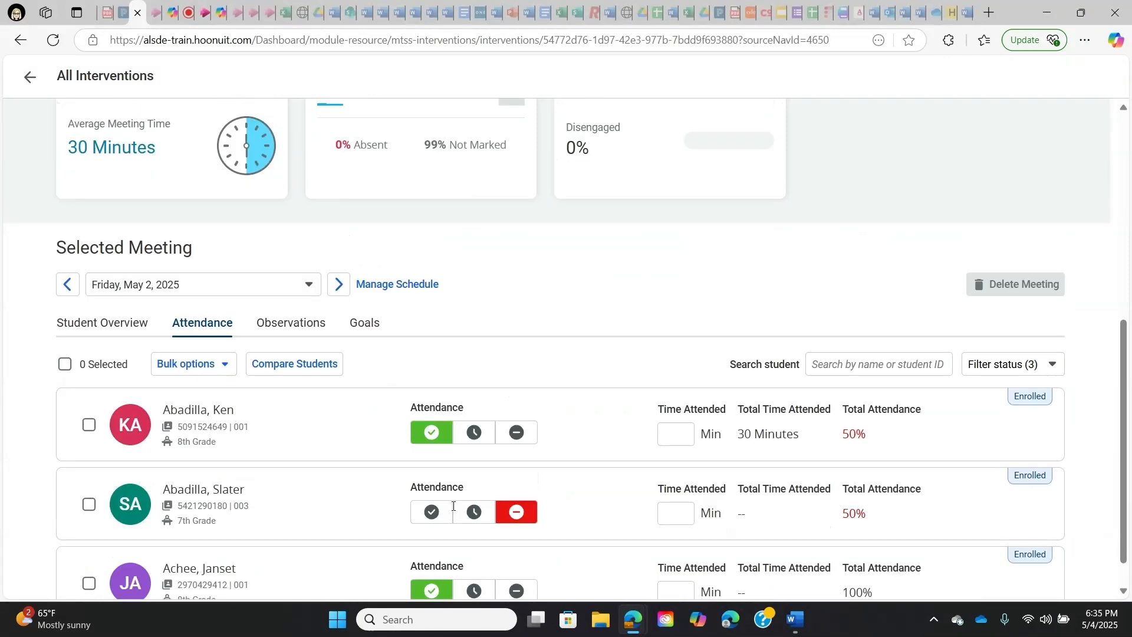
scroll(453, 506, "up", 1)
left_click(474, 547)
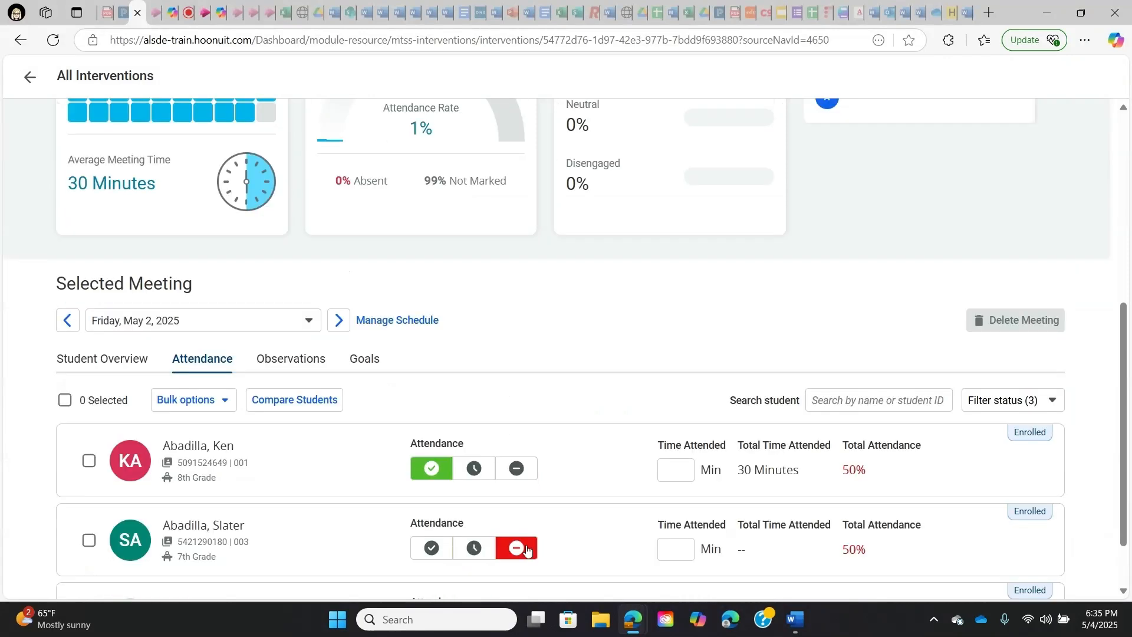
- Bulk-set attendance to Present for all three students, and mark the second student individually as absent
scroll(559, 536, "down", 2)
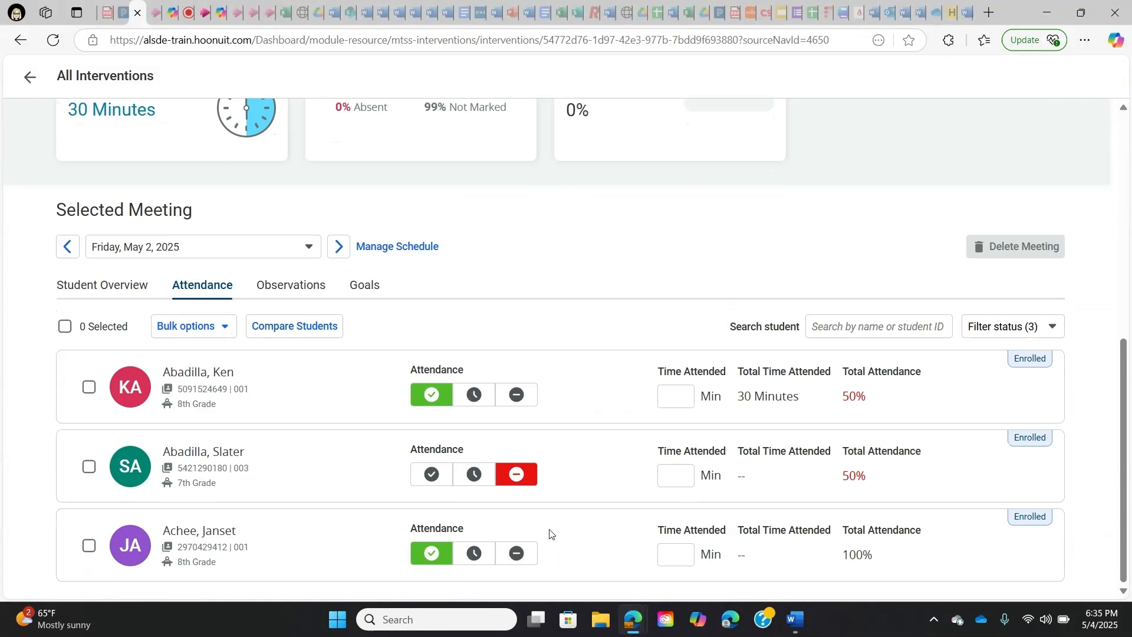
left_click(64, 328)
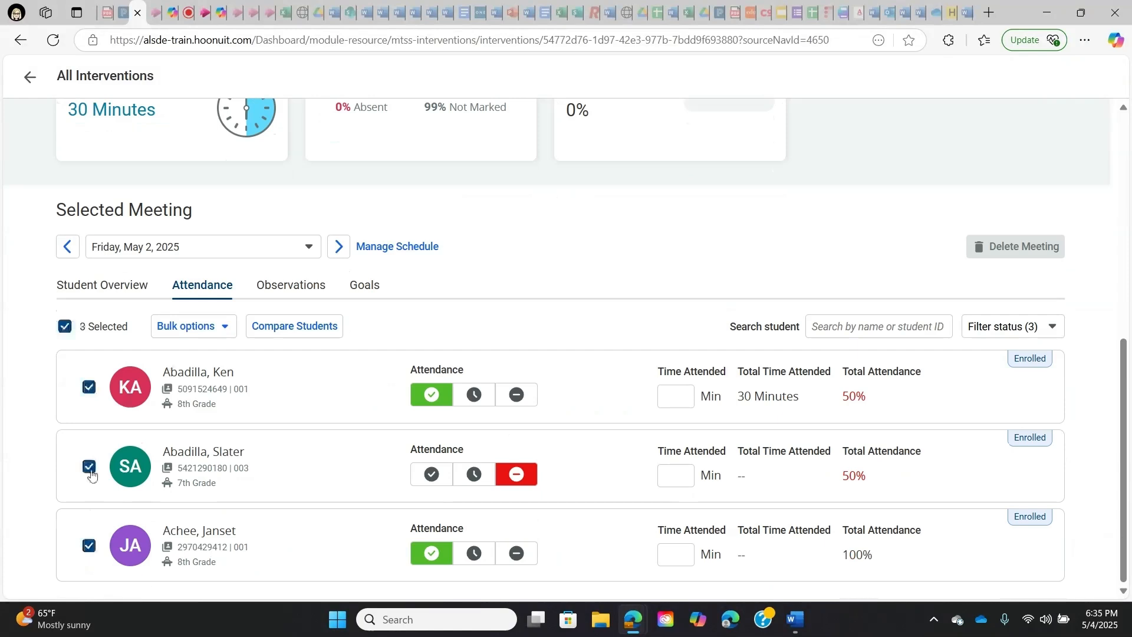
left_click(221, 329)
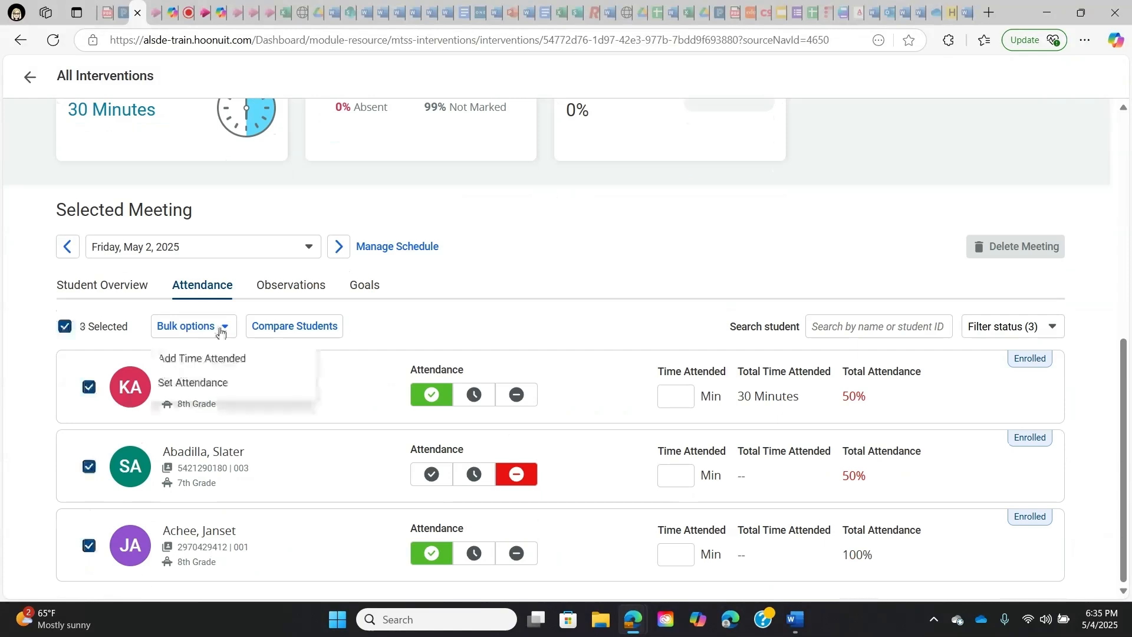
left_click(217, 389)
left_click(471, 309)
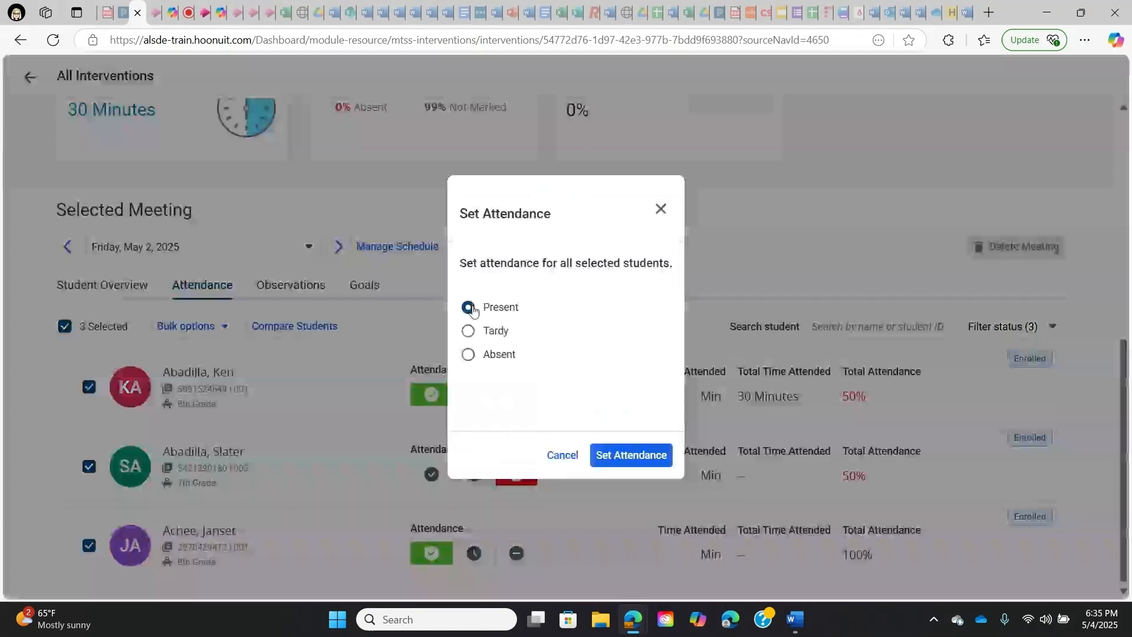
left_click(629, 456)
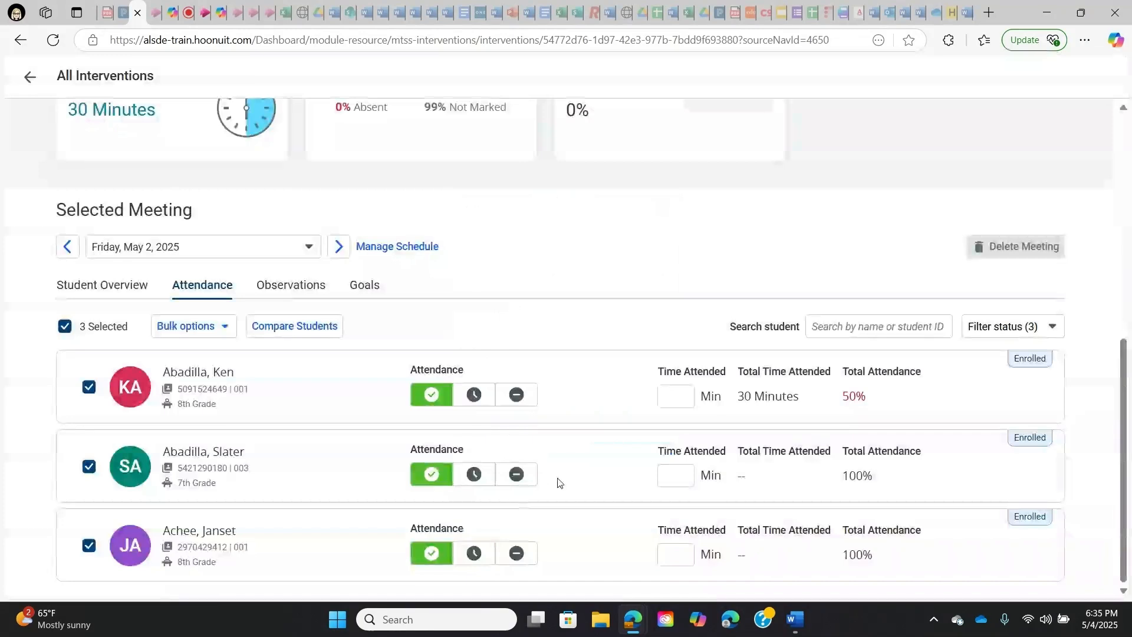
left_click(525, 482)
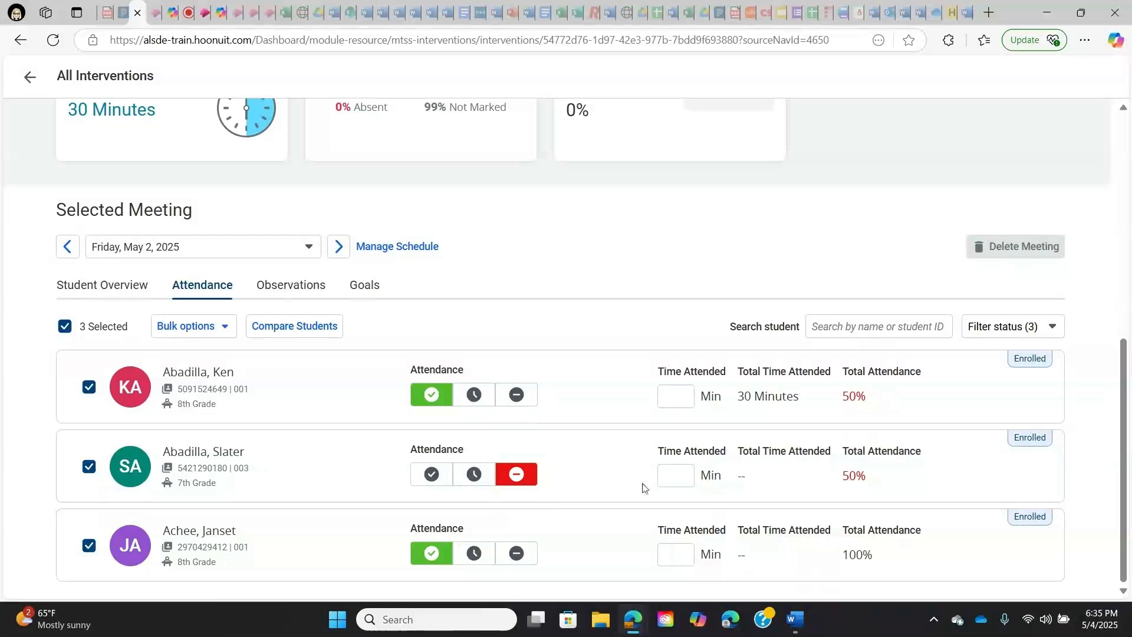
- Enter 30 minutes of time attended individually for each of the three students
left_click(683, 398)
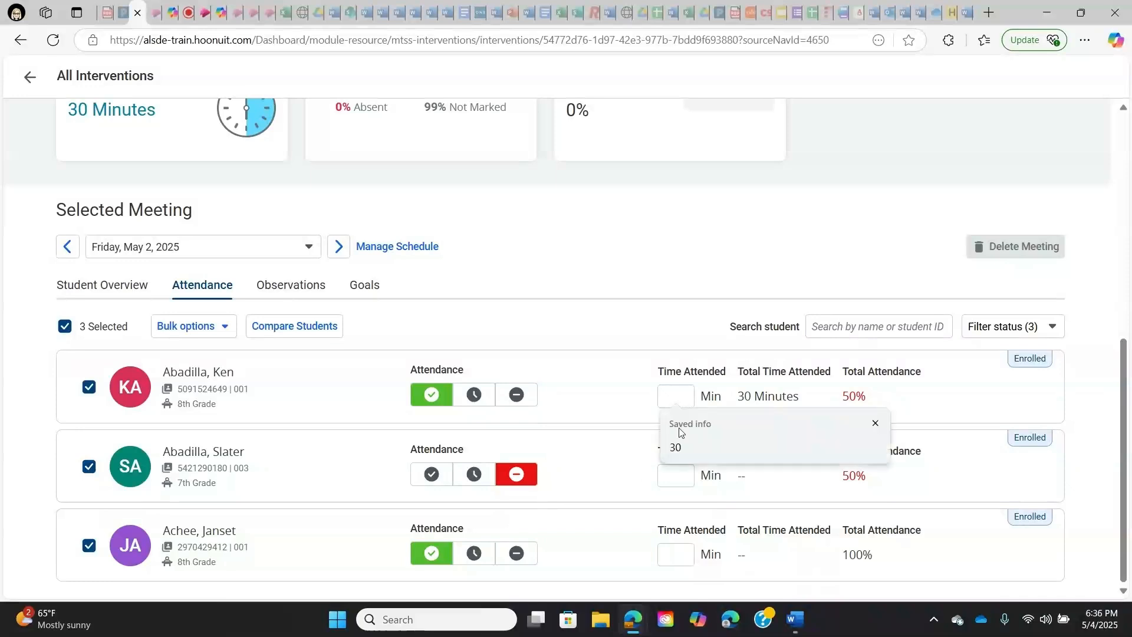
left_click(680, 443)
left_click(680, 466)
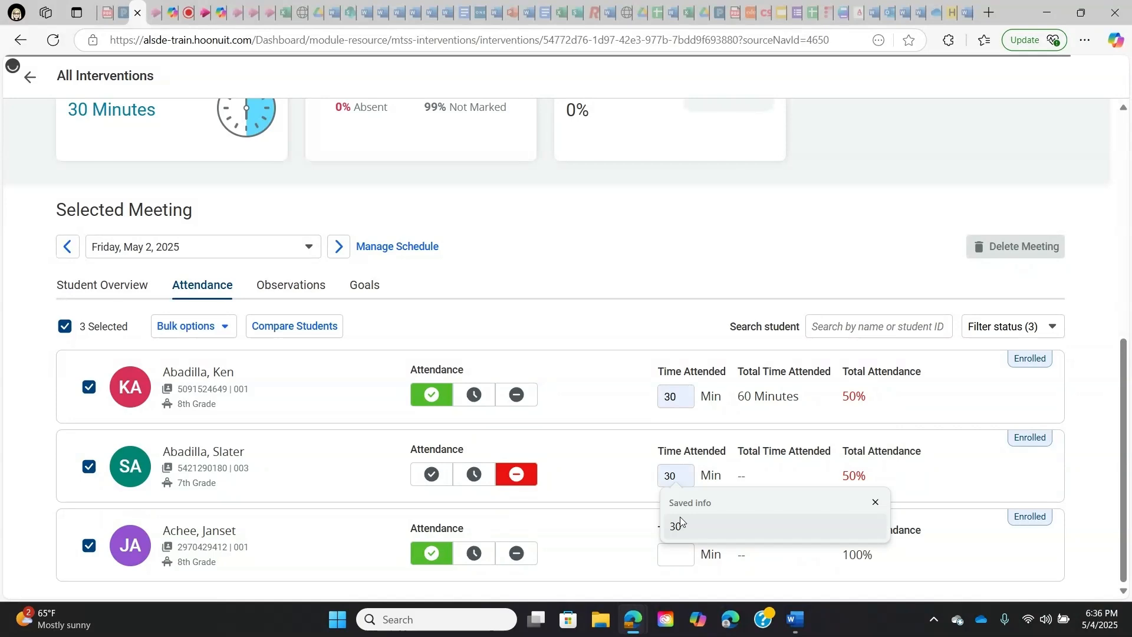
left_click(681, 516)
left_click(678, 555)
left_click(683, 528)
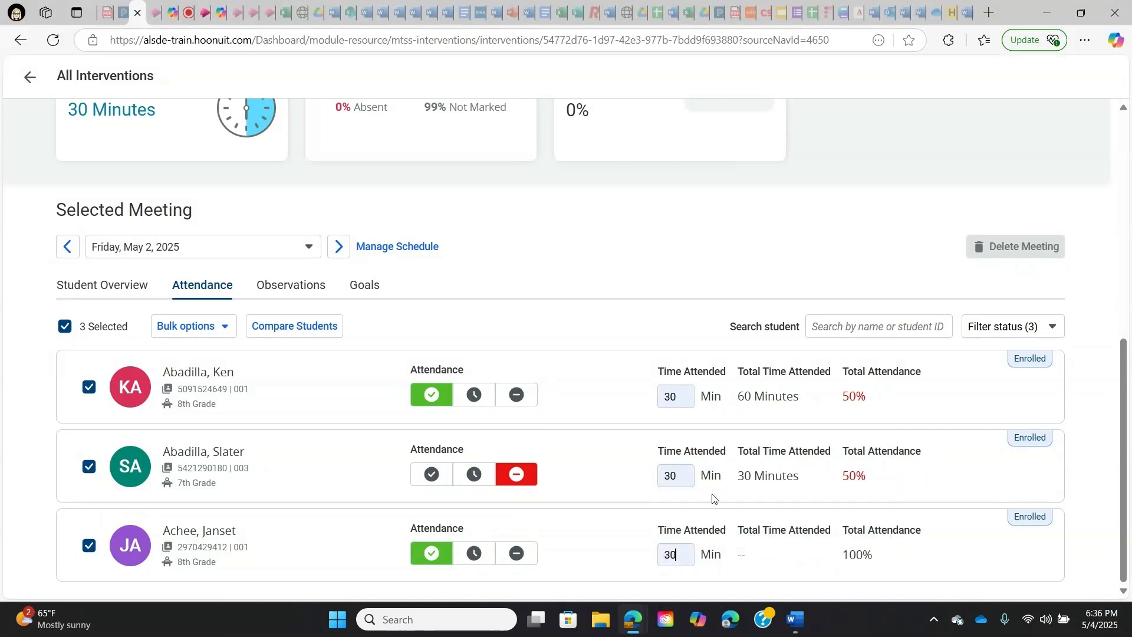
- Bulk-set the time attended to 30 minutes for all three selected students
left_click(209, 348)
left_click(203, 326)
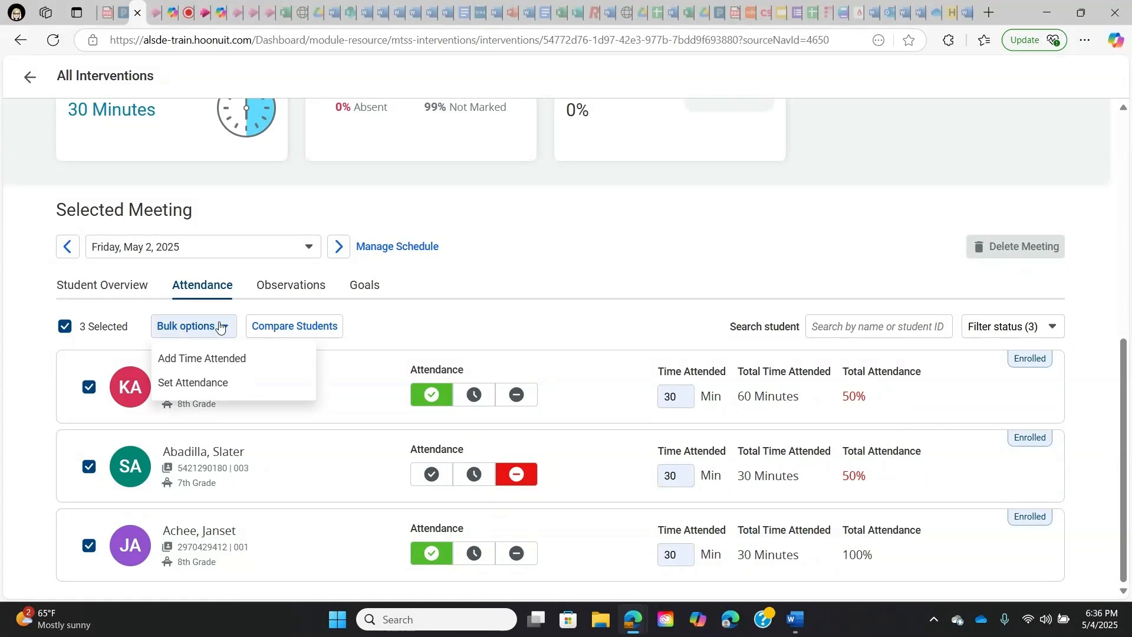
left_click(219, 359)
left_click(466, 371)
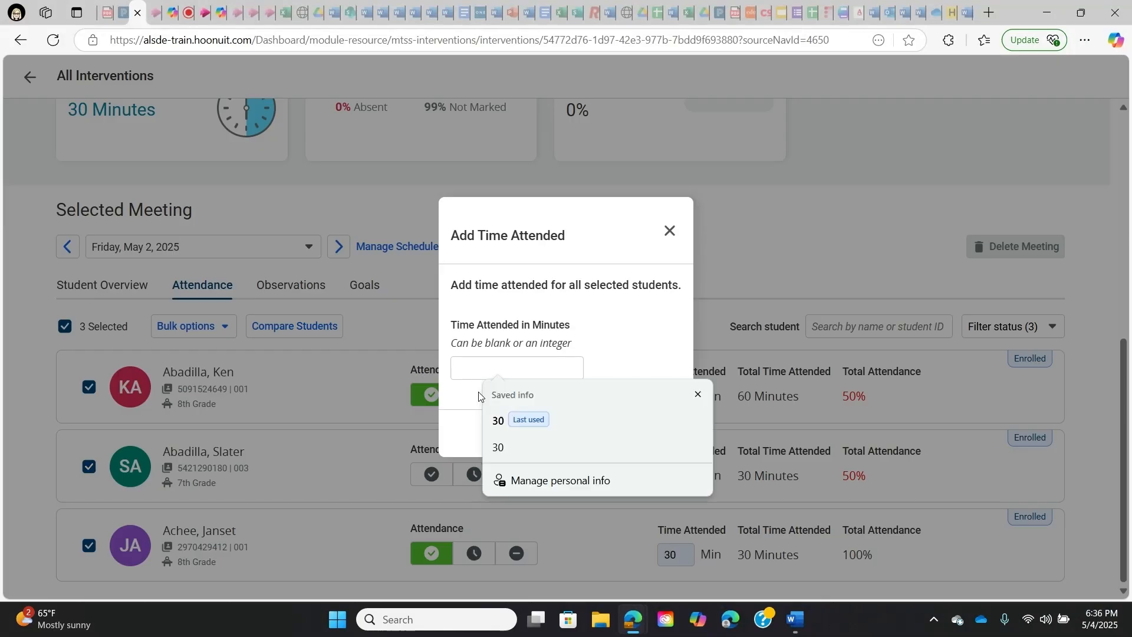
left_click(497, 419)
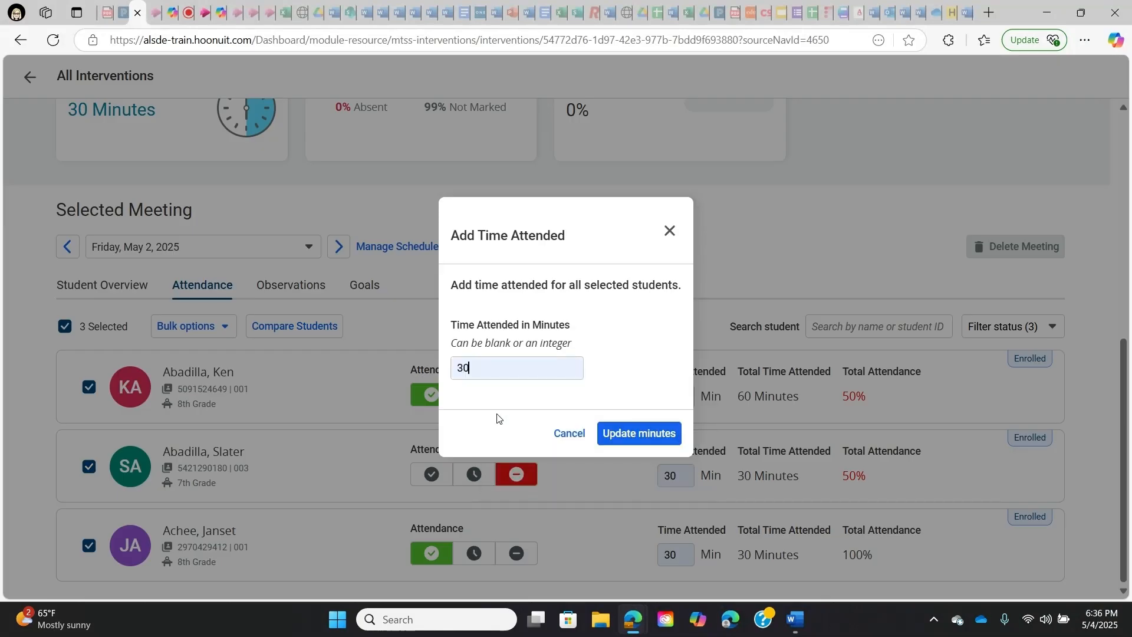
left_click(635, 435)
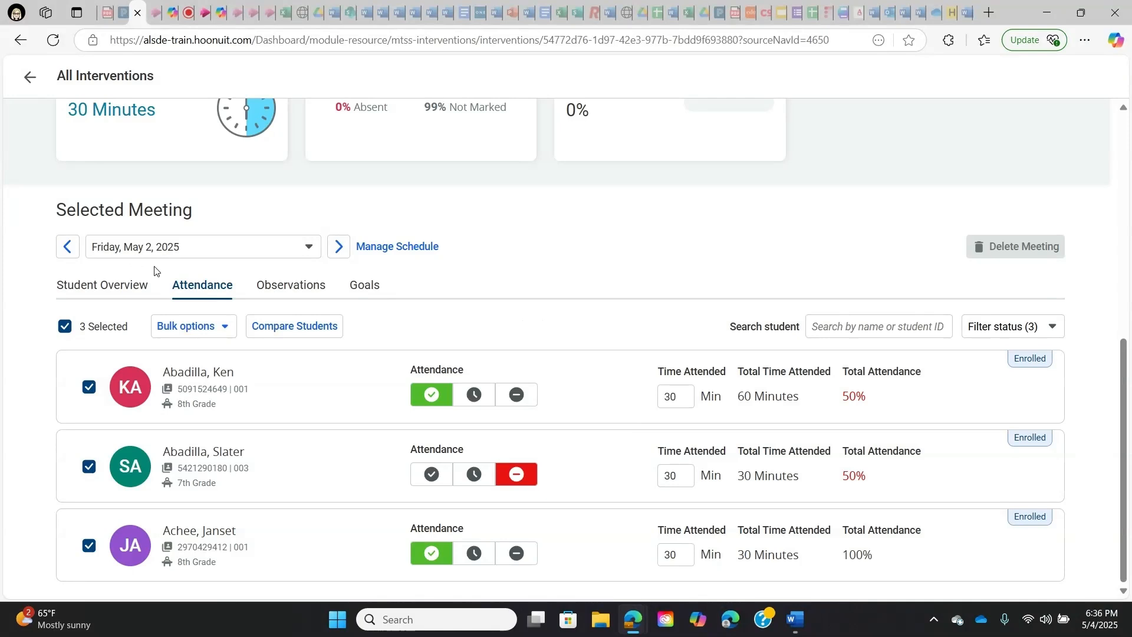
- With all students deselected, record meeting observations: first and third students Engaged, second student Neutral
left_click(307, 292)
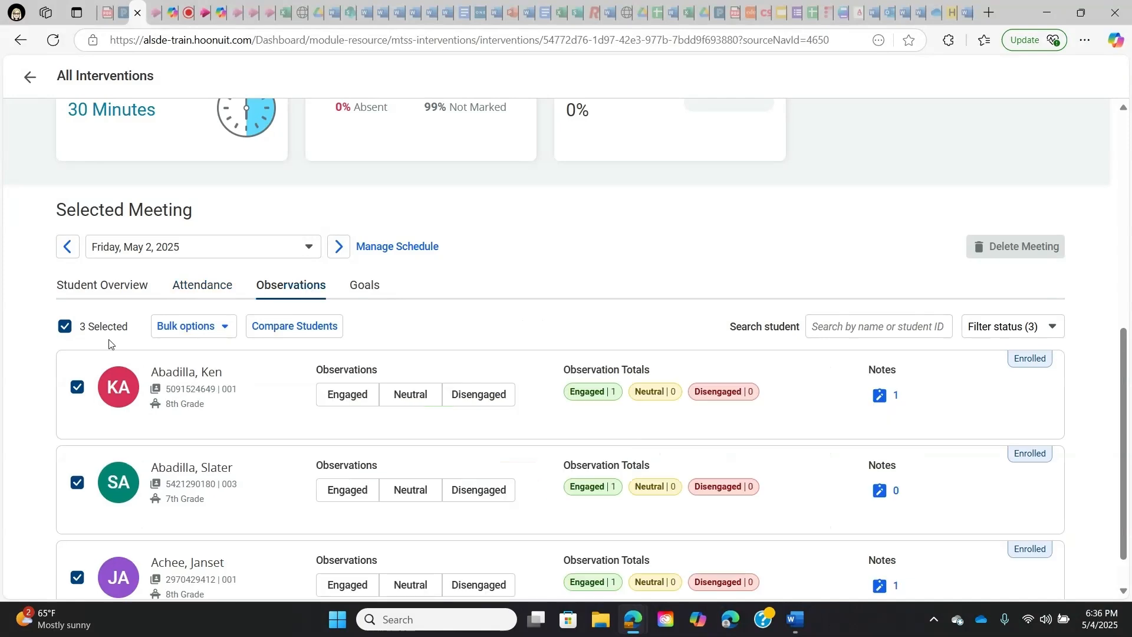
left_click(65, 326)
scroll(442, 318, "down", 1)
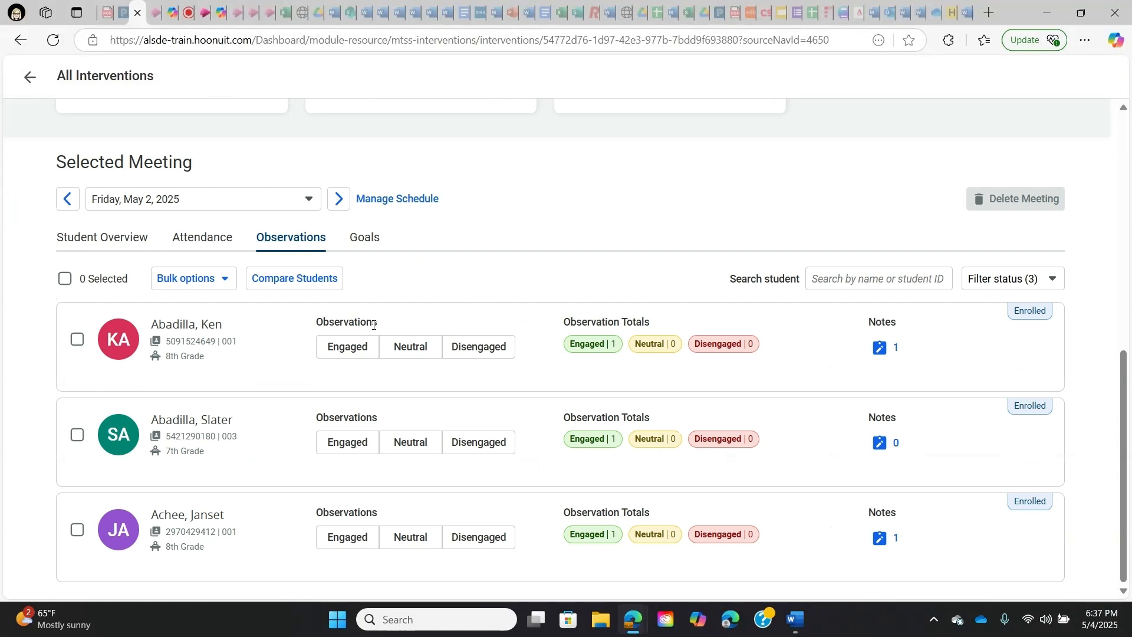
left_click(356, 352)
left_click(434, 445)
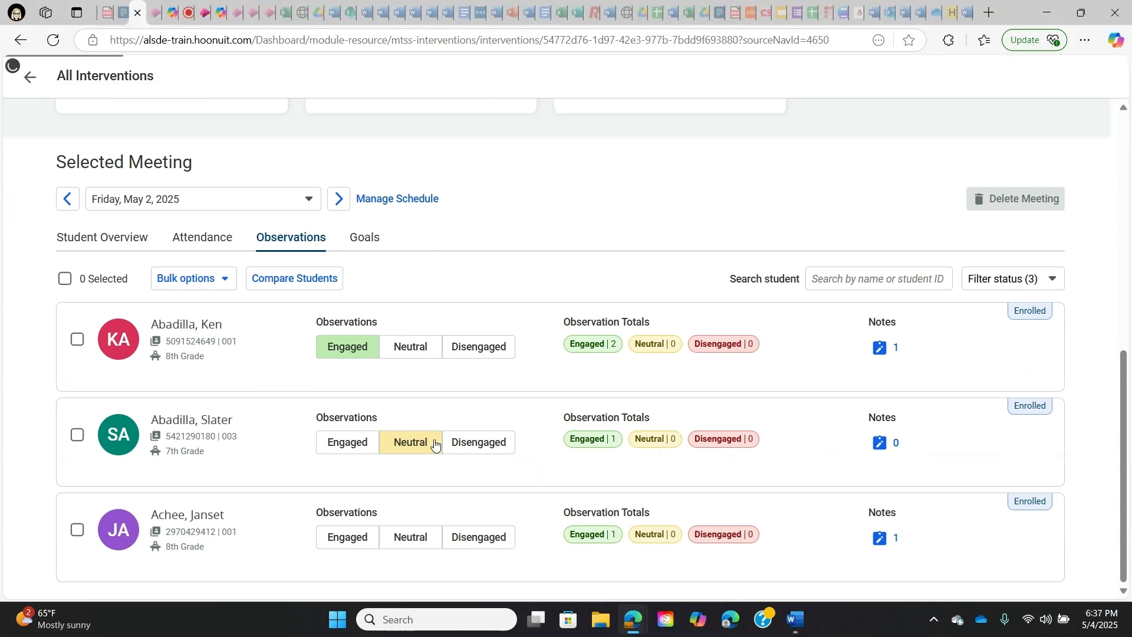
left_click(361, 549)
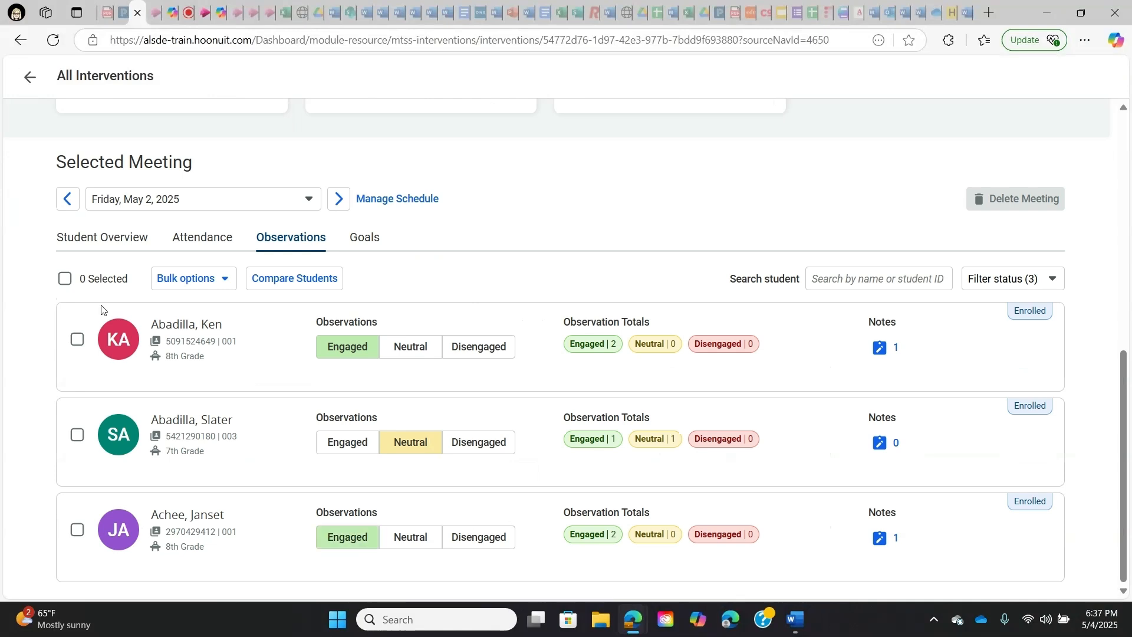
- Bulk-set the observation to Engaged for all three students, and mark the second student individually as Neutral
left_click(65, 279)
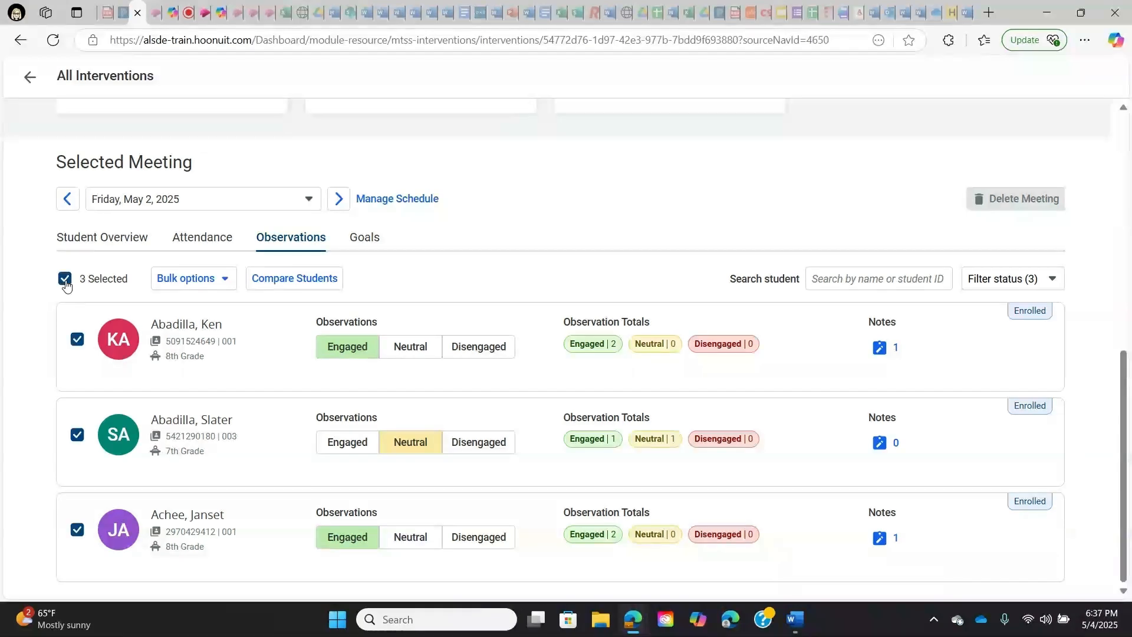
left_click(78, 434)
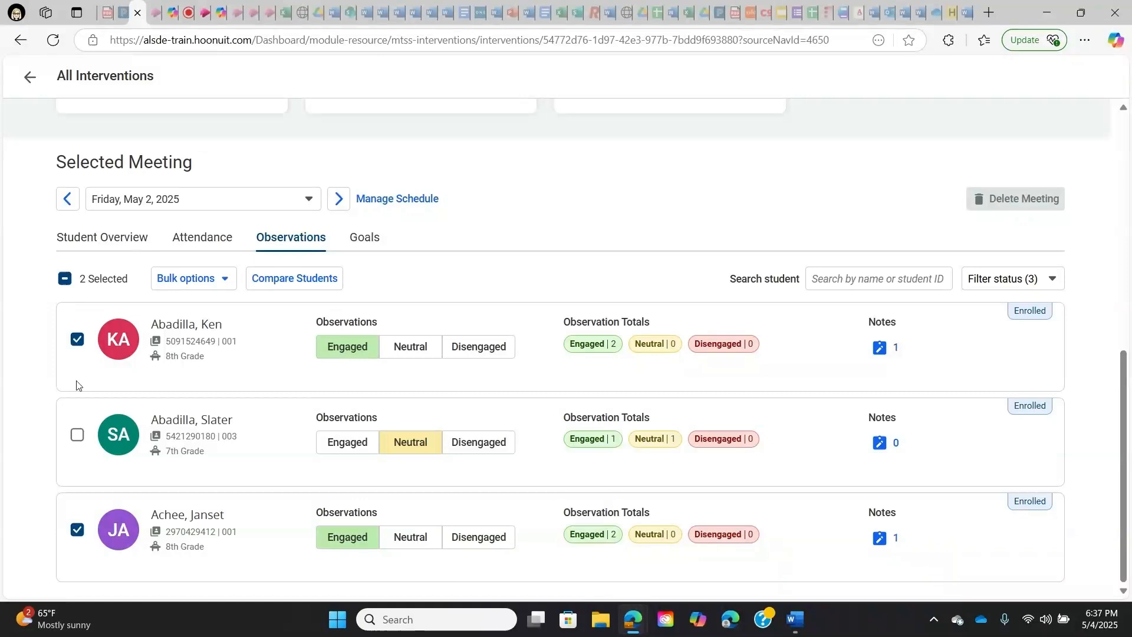
left_click(77, 436)
left_click(225, 283)
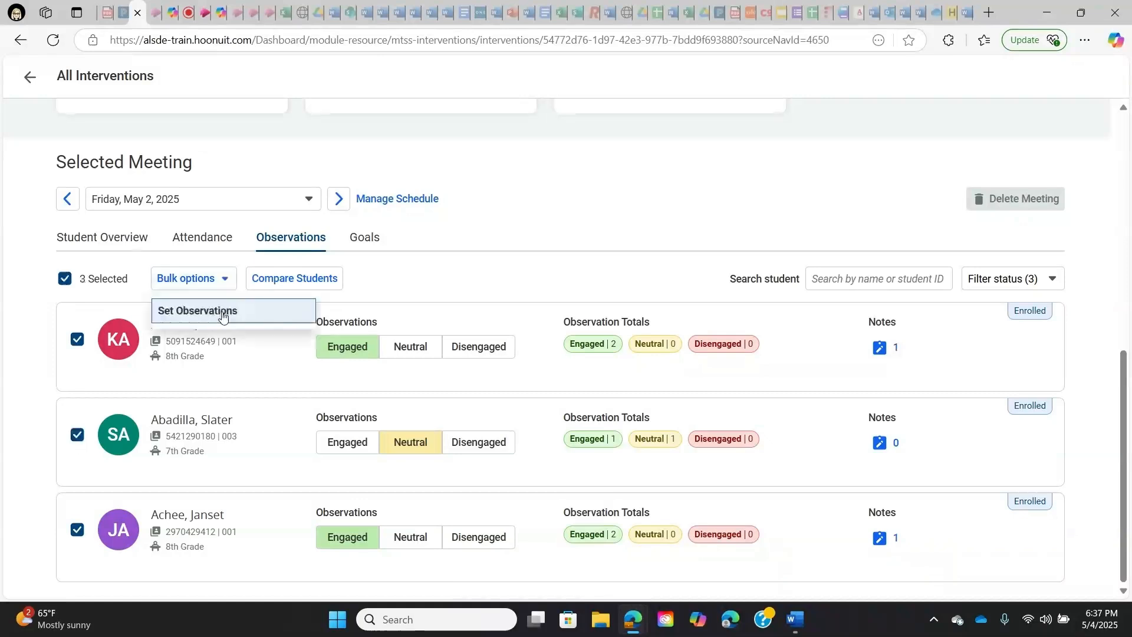
left_click(222, 313)
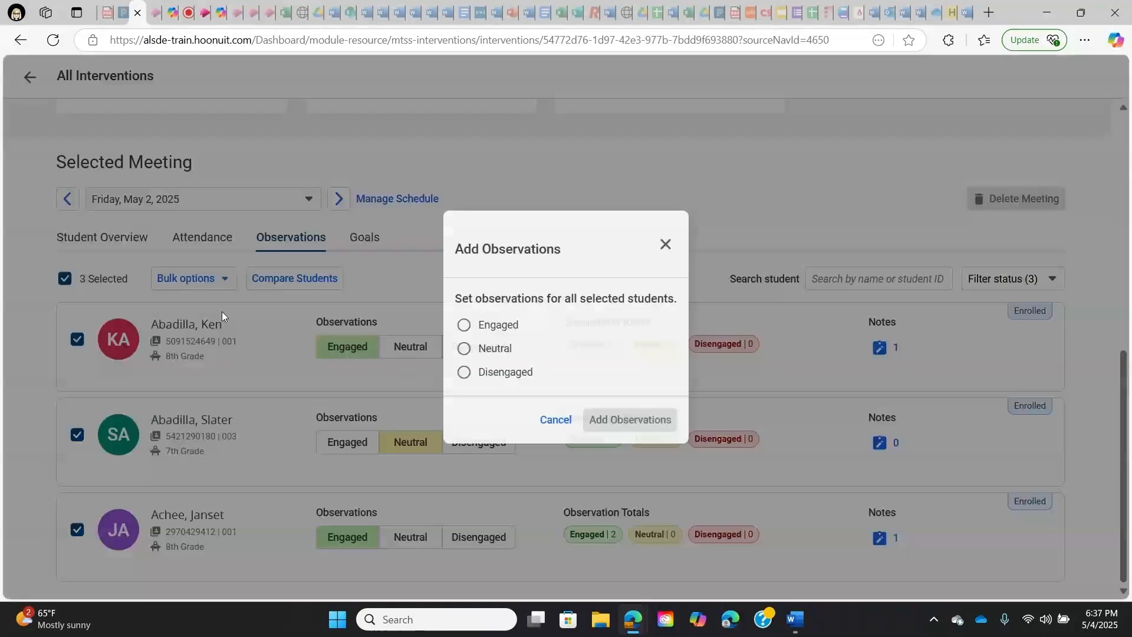
left_click(464, 325)
left_click(613, 421)
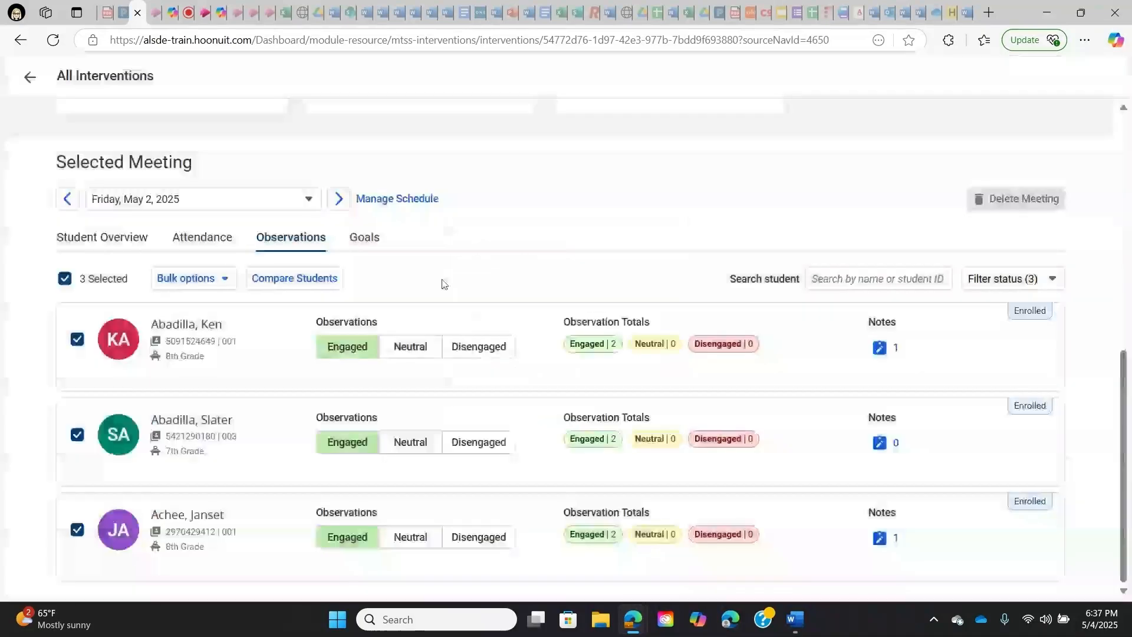
left_click(414, 452)
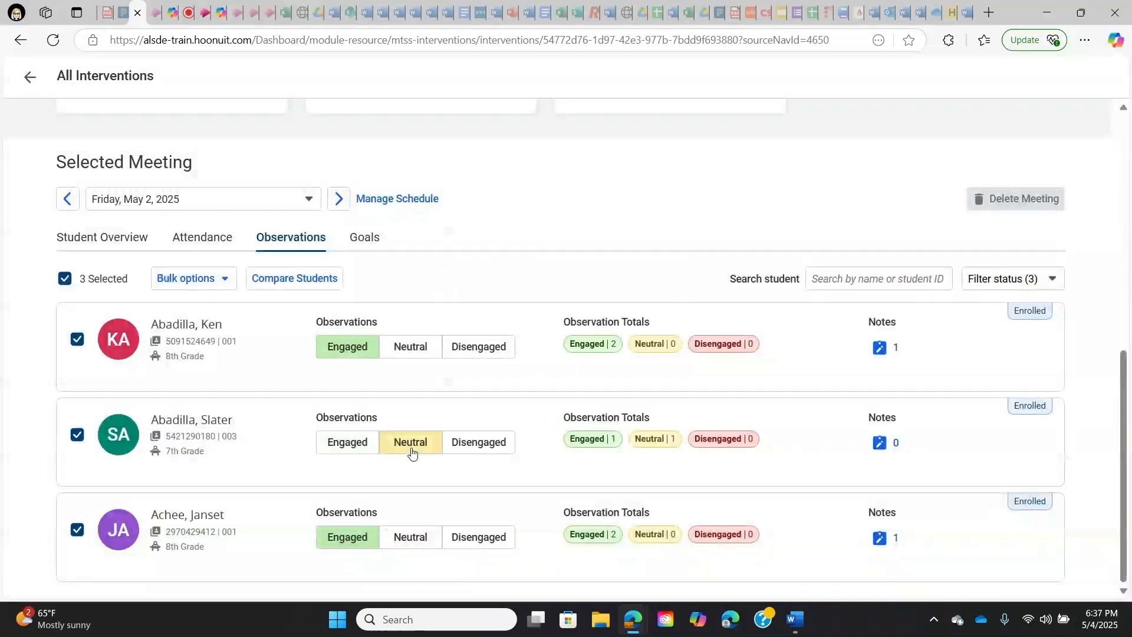
- Open the meeting's goals and review the goal list, targets and score fields for the students
left_click(359, 237)
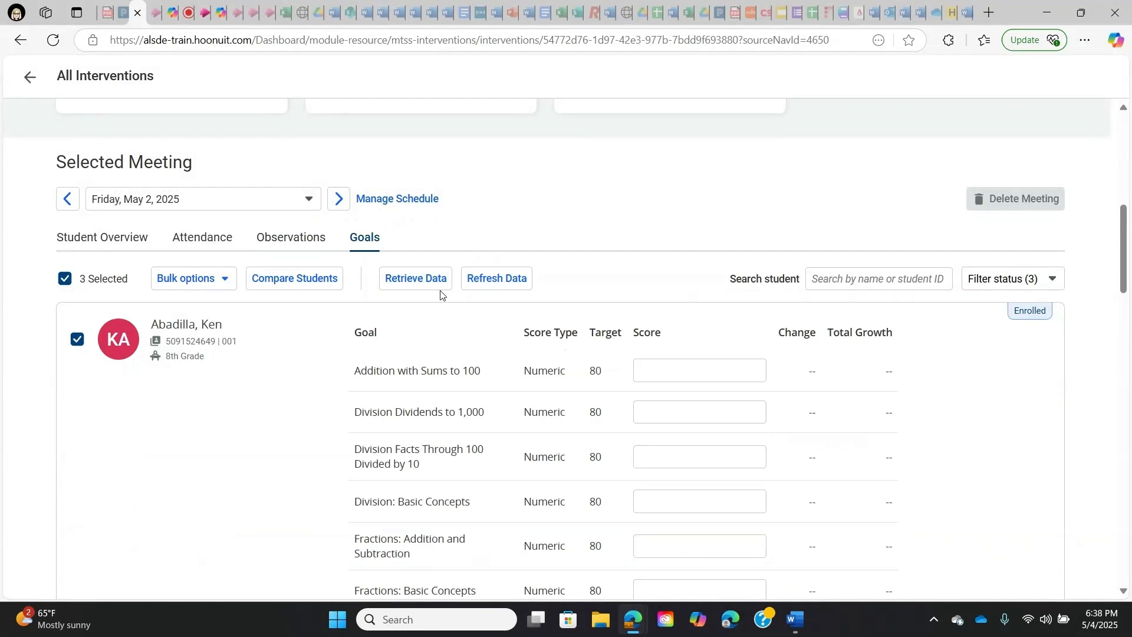
scroll(446, 330, "down", 1)
scroll(452, 364, "down", 2)
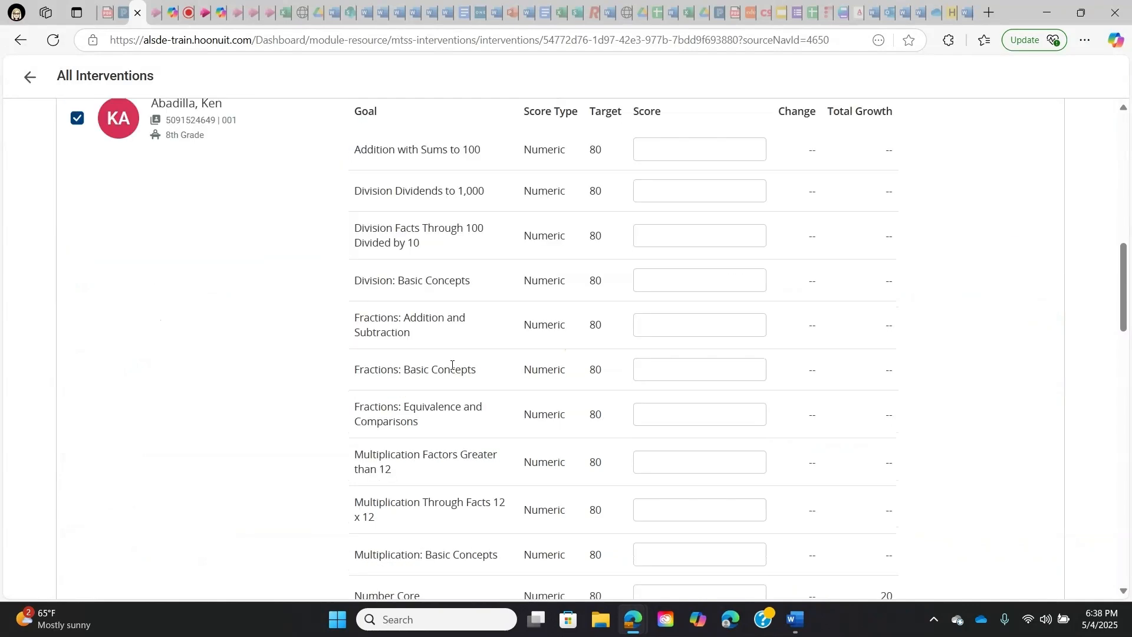
scroll(452, 367, "down", 1)
scroll(451, 371, "down", 3)
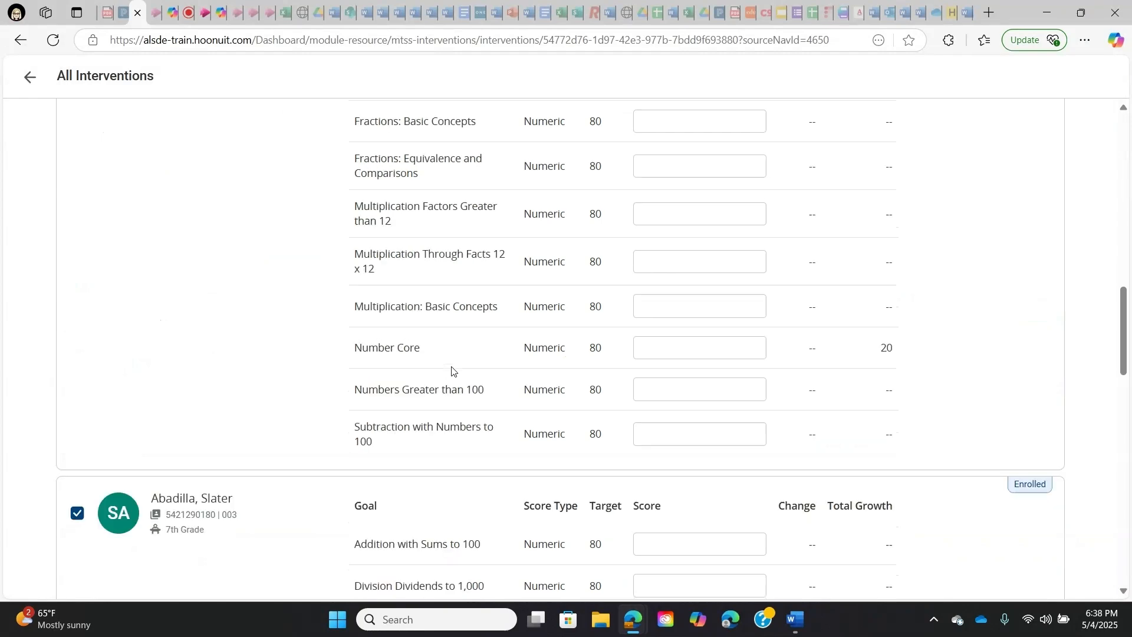
- Review the goals, targets, score fields and total growth listed for all three students in the May 2, 2025 meeting
scroll(452, 370, "down", 6)
scroll(452, 372, "down", 5)
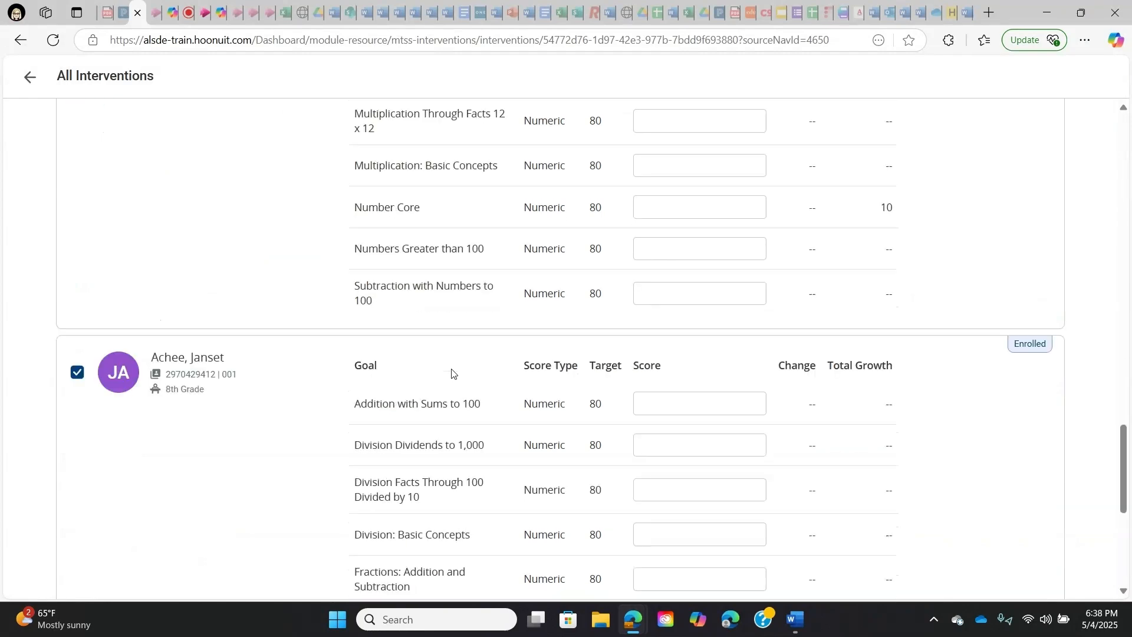
scroll(451, 372, "down", 1)
scroll(452, 371, "up", 6)
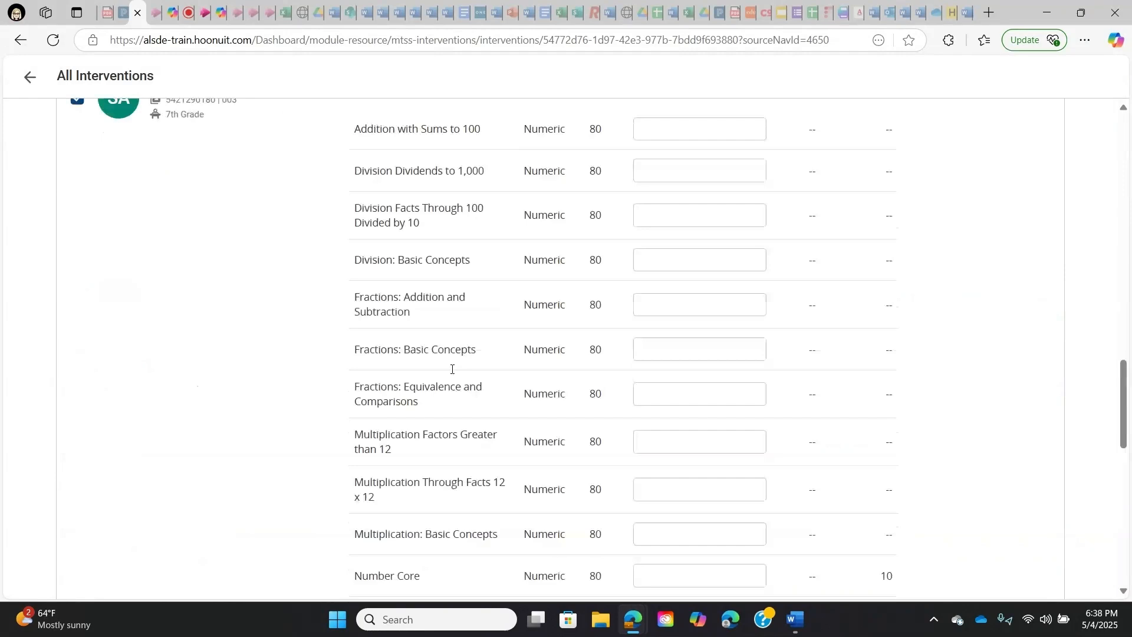
scroll(451, 370, "up", 5)
scroll(452, 371, "up", 6)
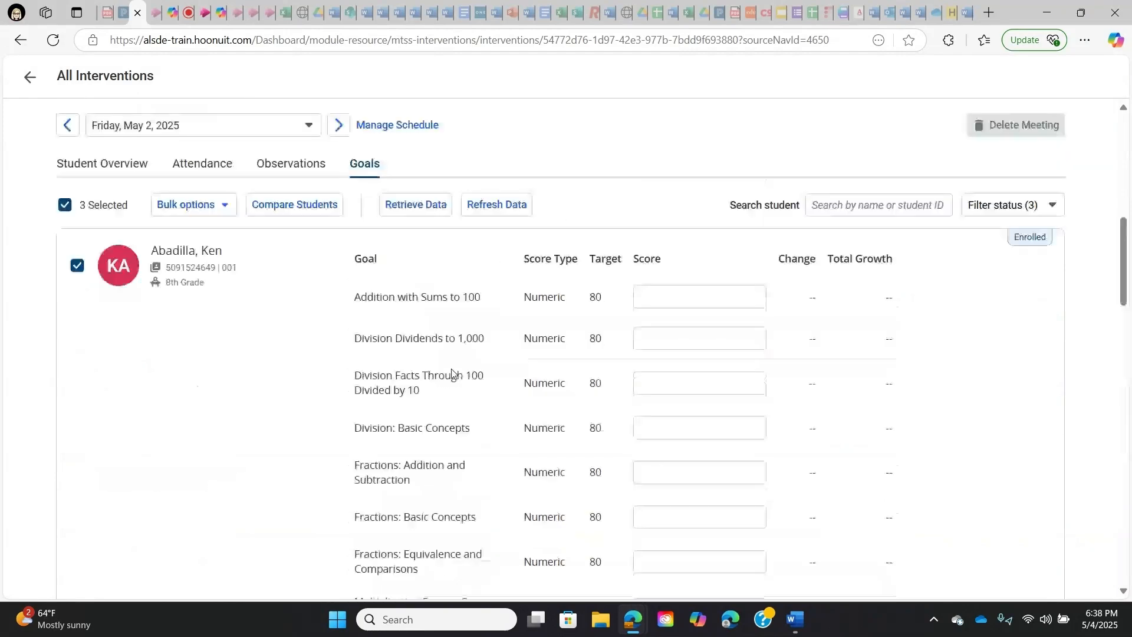
scroll(452, 373, "down", 1)
scroll(452, 371, "down", 2)
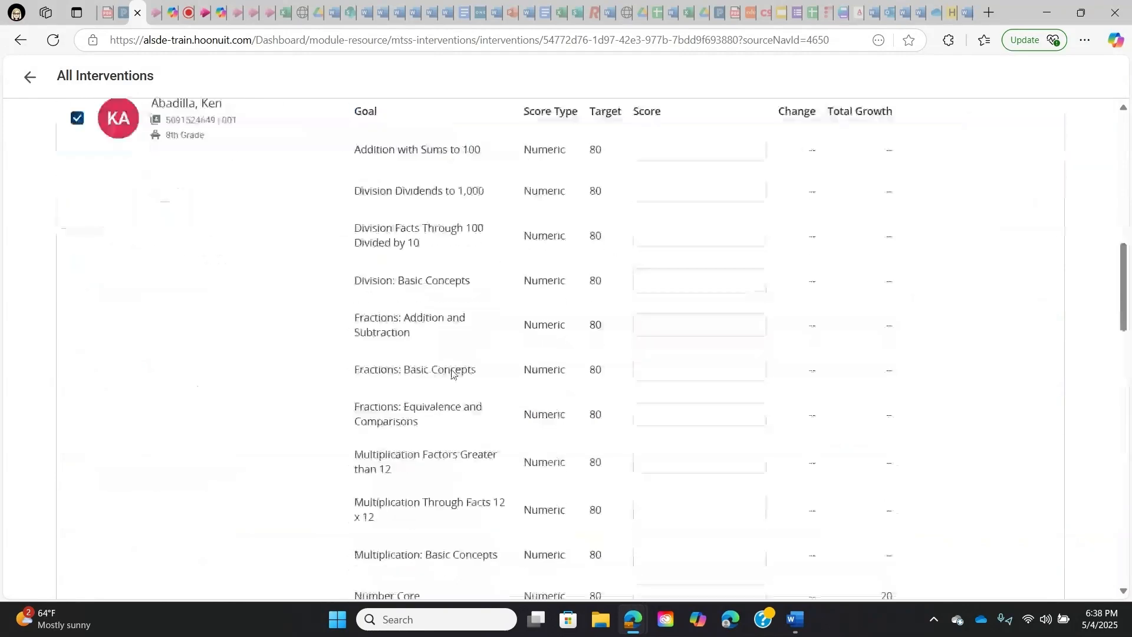
scroll(452, 372, "down", 1)
scroll(470, 418, "up", 3)
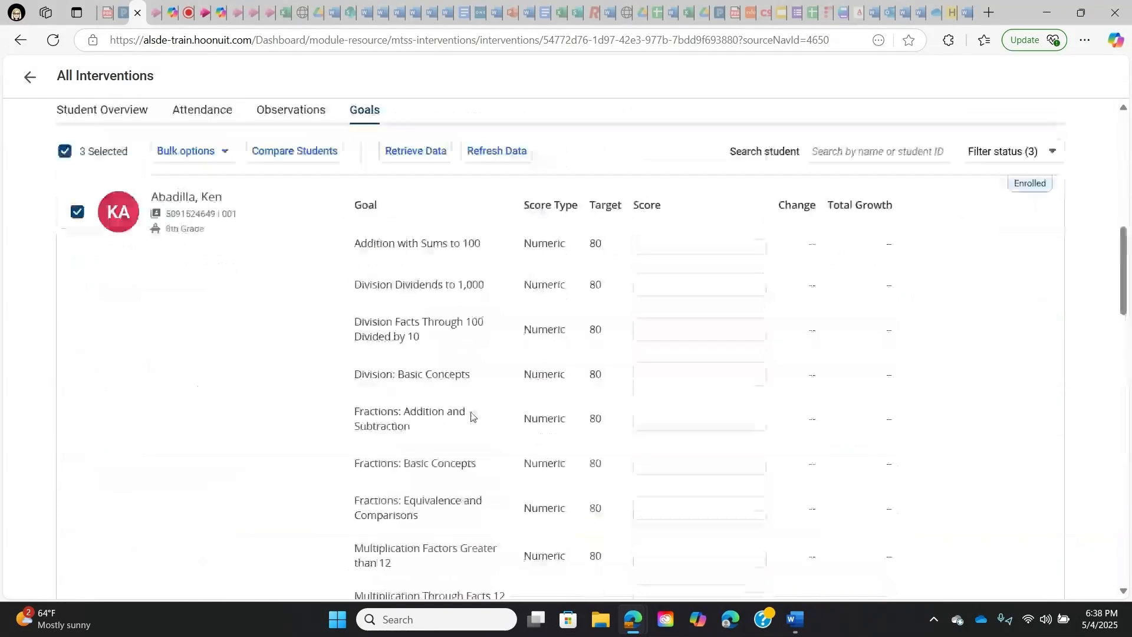
scroll(472, 413, "up", 1)
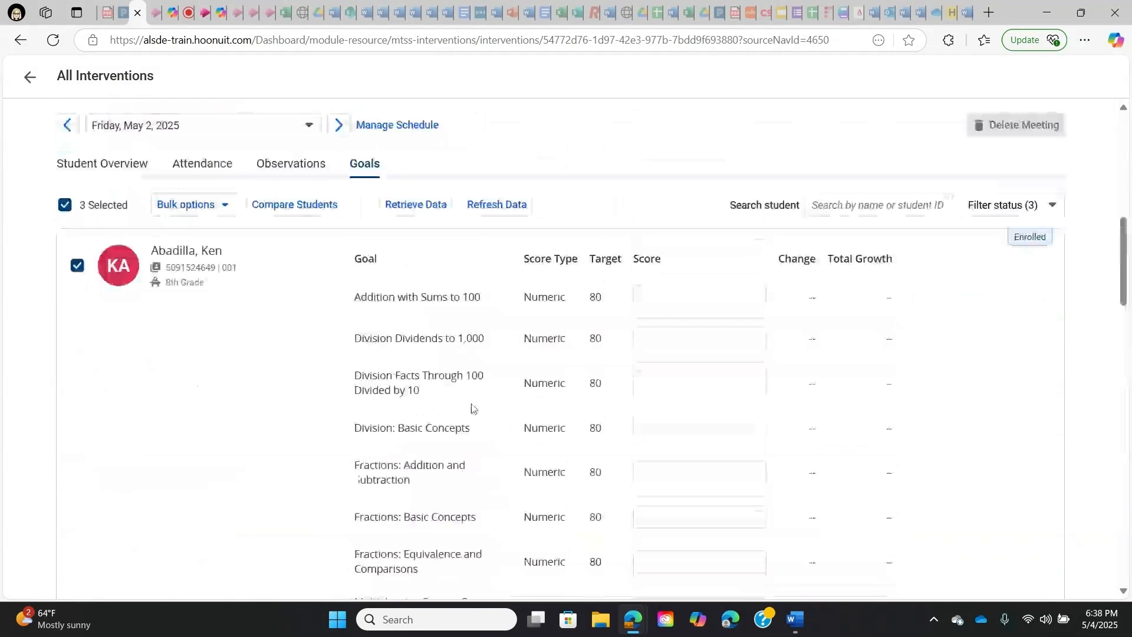
scroll(475, 425, "down", 3)
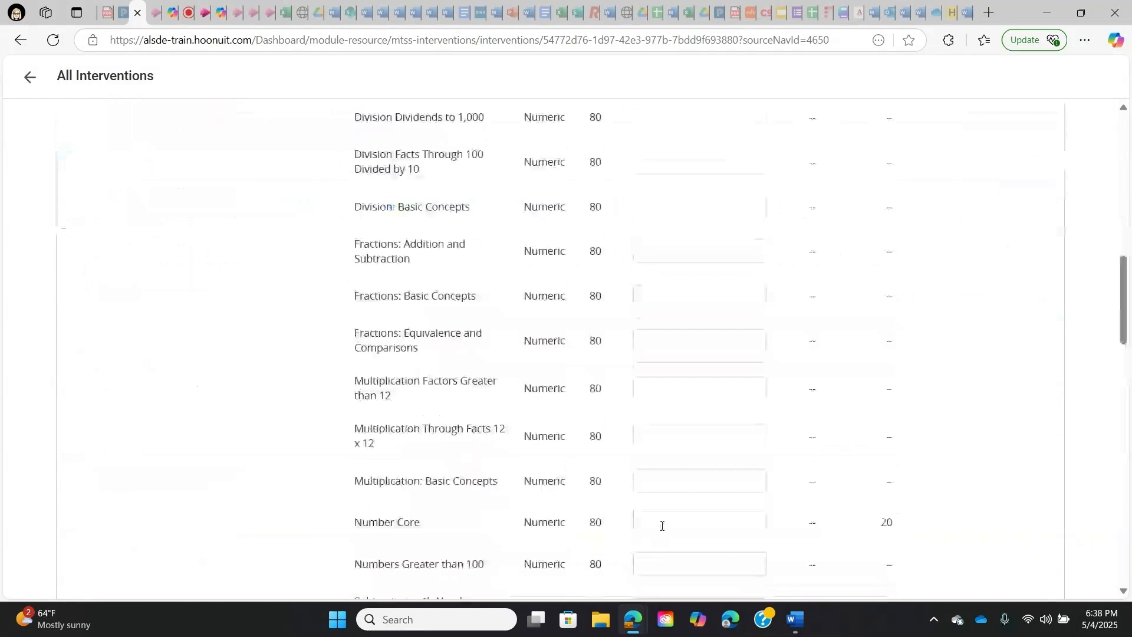
scroll(271, 397, "up", 2)
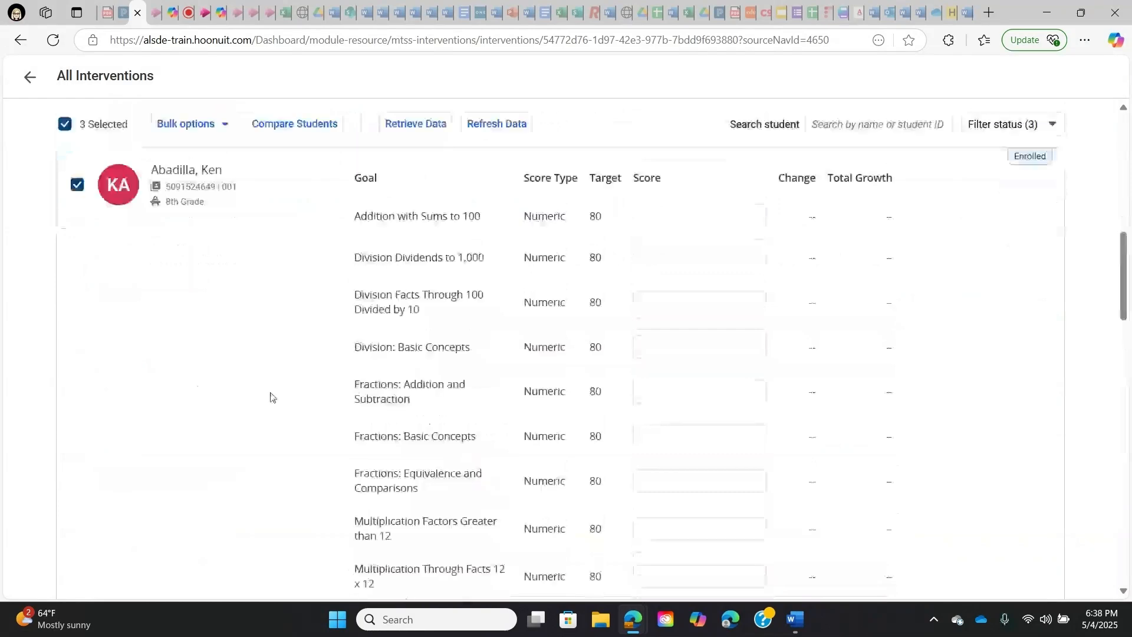
scroll(270, 397, "up", 2)
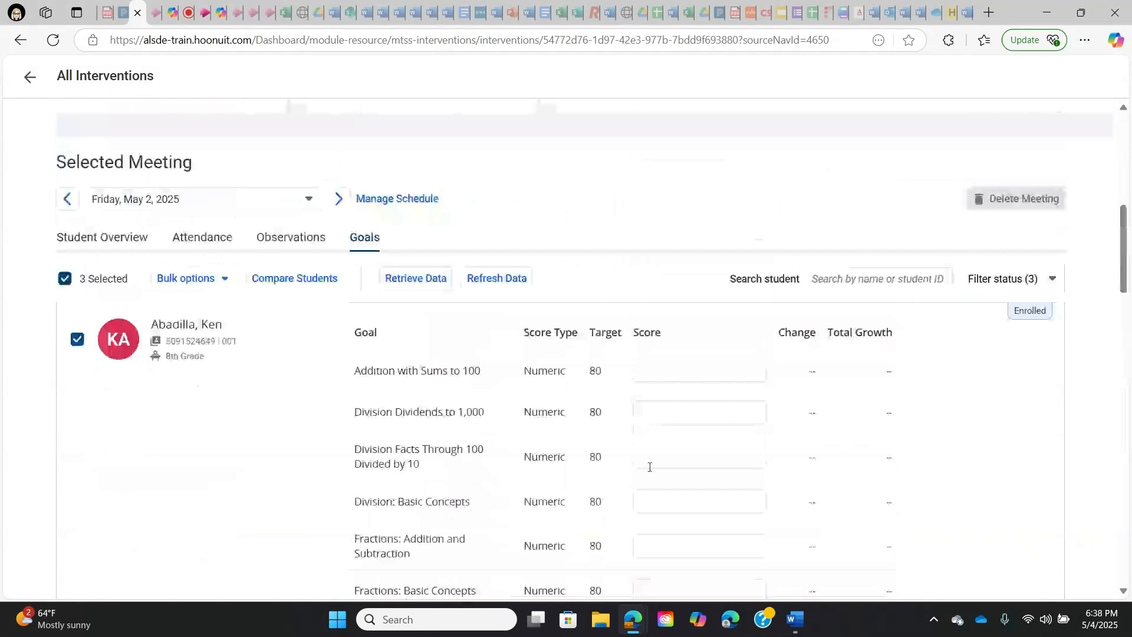
- Enter a Number Core score of 100 for the first student
scroll(649, 466, "down", 3)
scroll(664, 502, "down", 1)
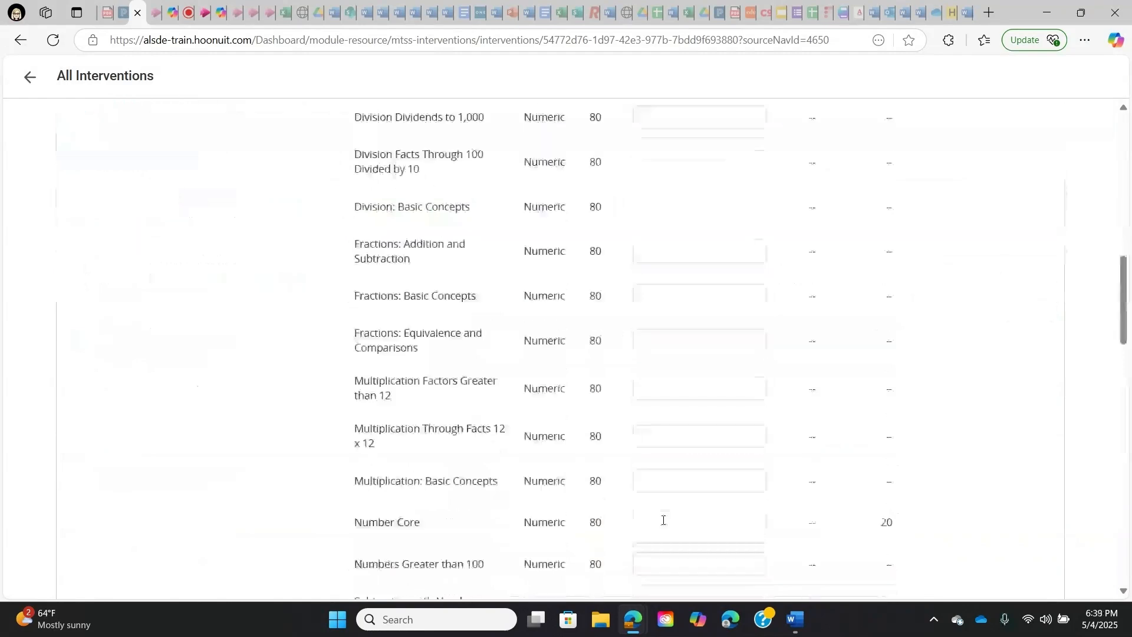
left_click(652, 514)
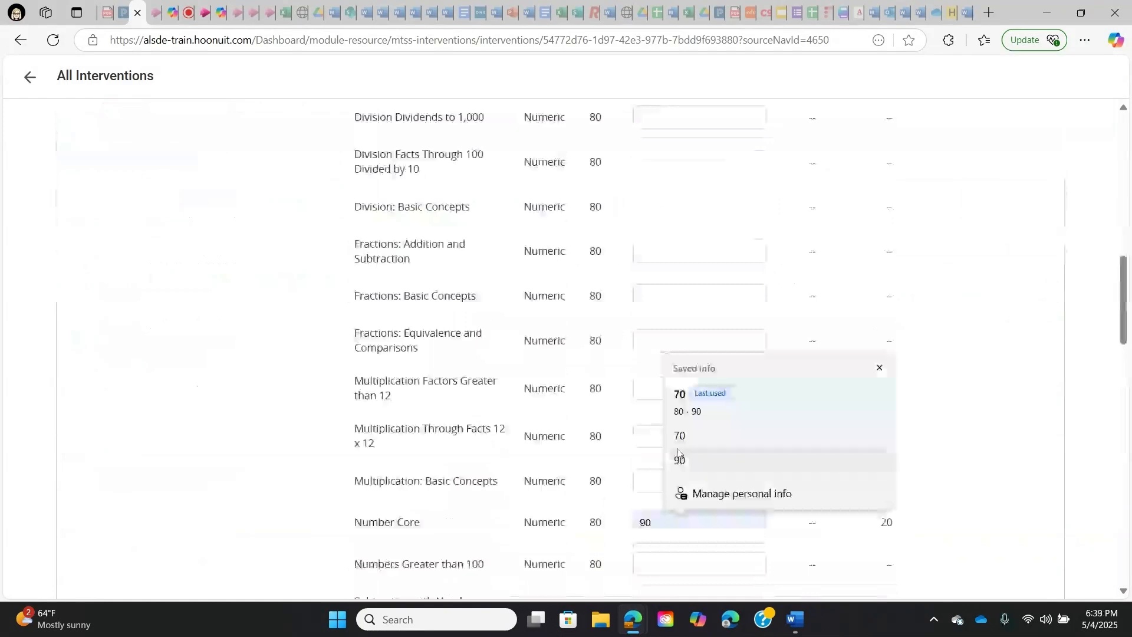
type("1")
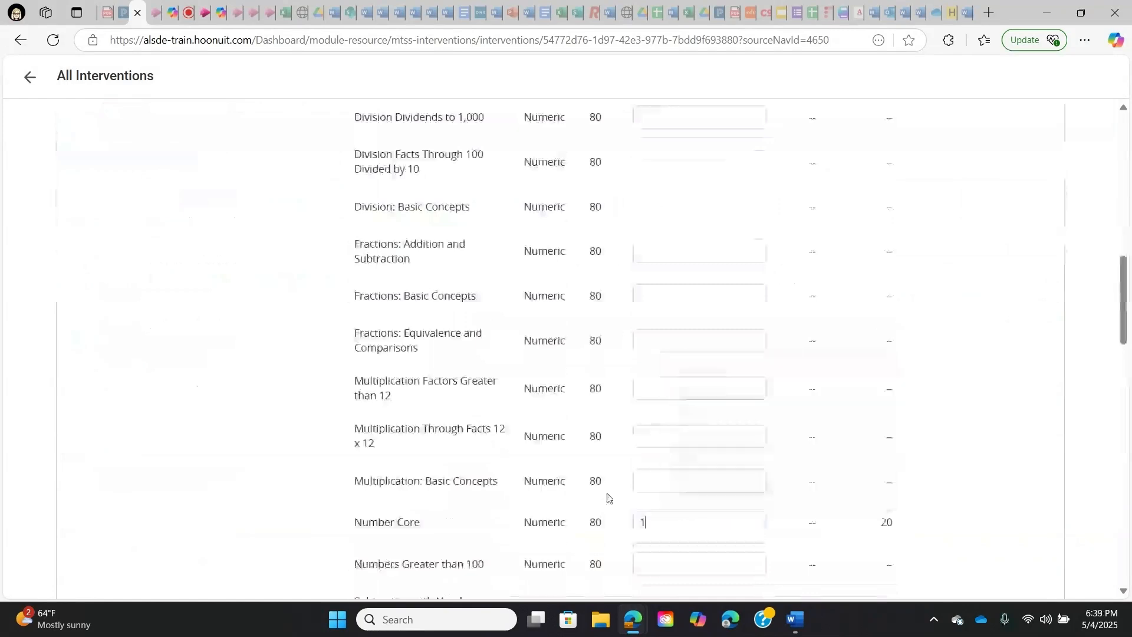
type("00")
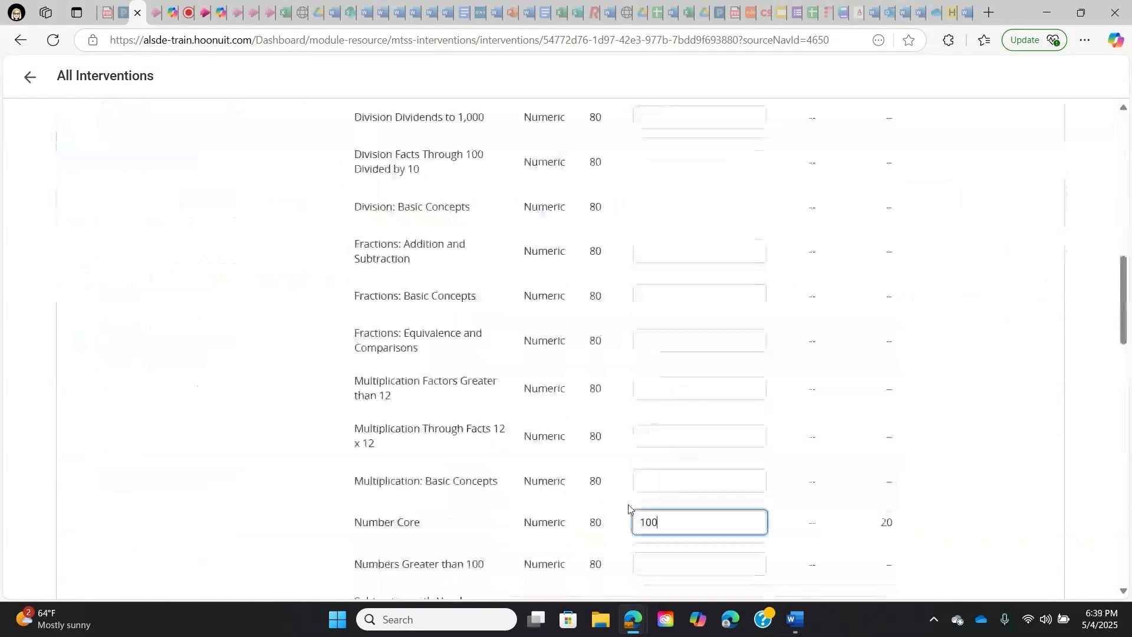
- Enter a Number Core score of 90 for the second student
scroll(657, 462, "down", 5)
scroll(657, 462, "down", 4)
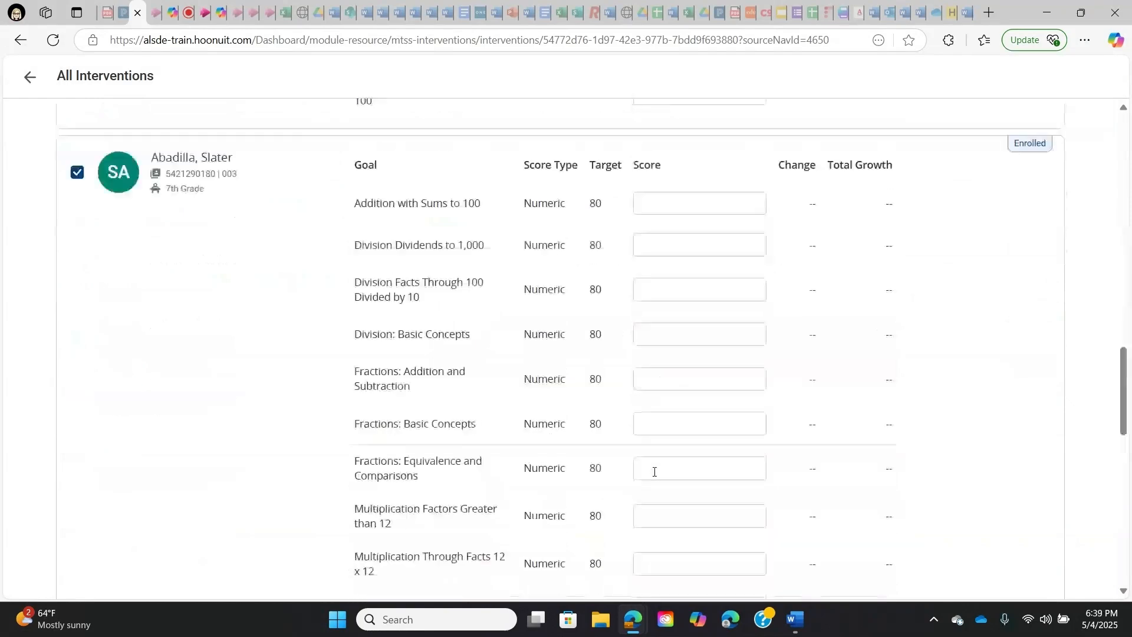
scroll(656, 495, "down", 3)
left_click(654, 502)
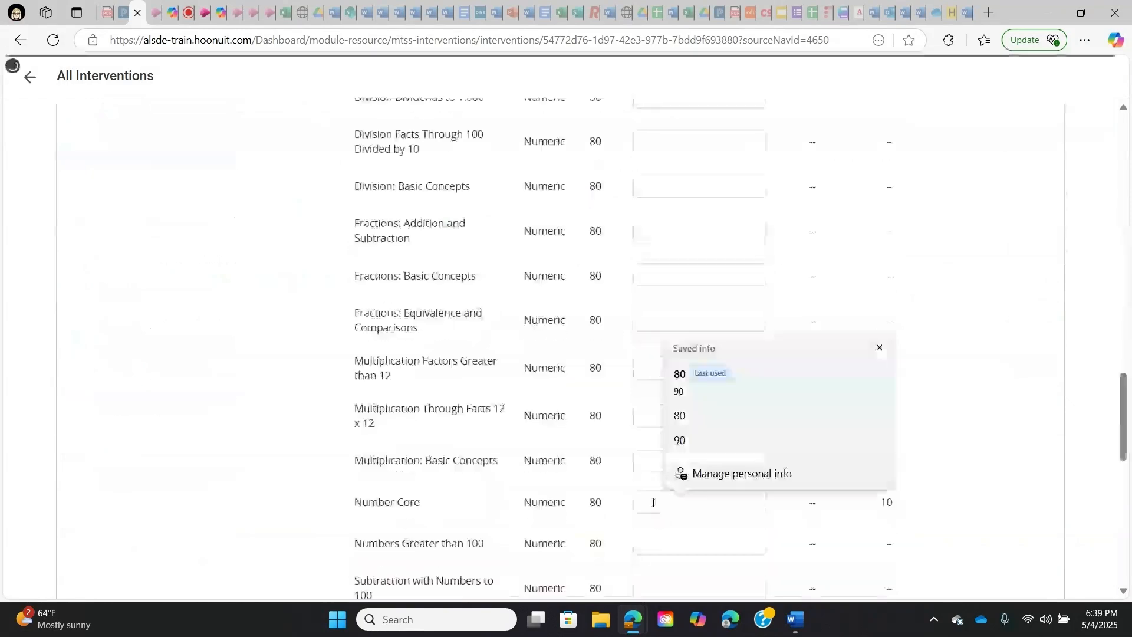
scroll(679, 538, "down", 2)
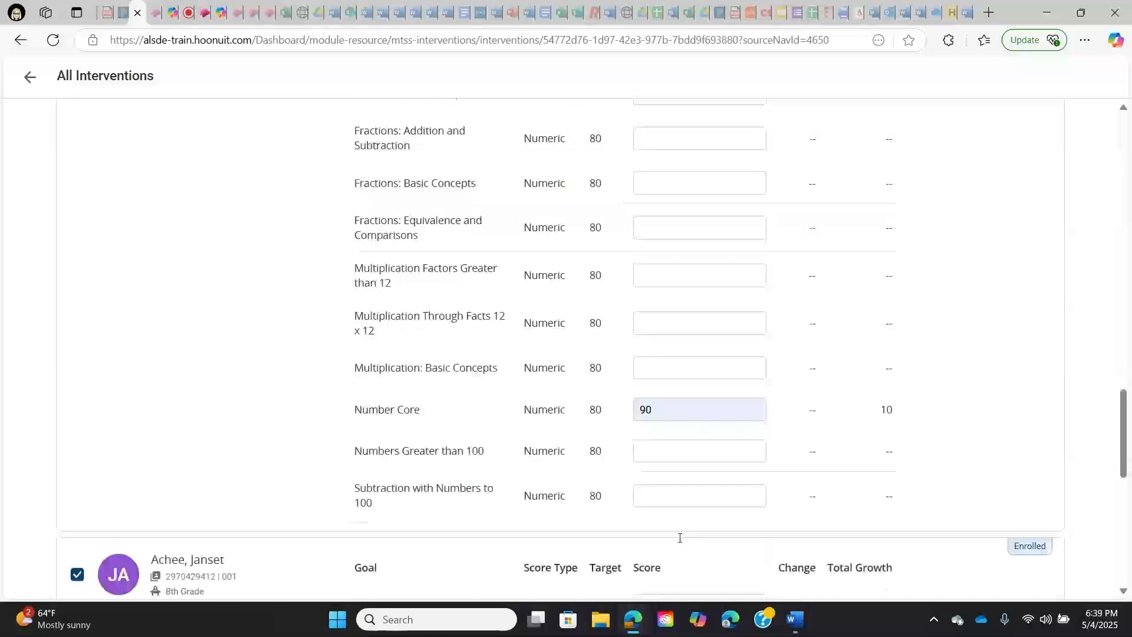
- Enter a Number Core score of 80 for the third student
scroll(679, 538, "down", 1)
scroll(664, 543, "down", 7)
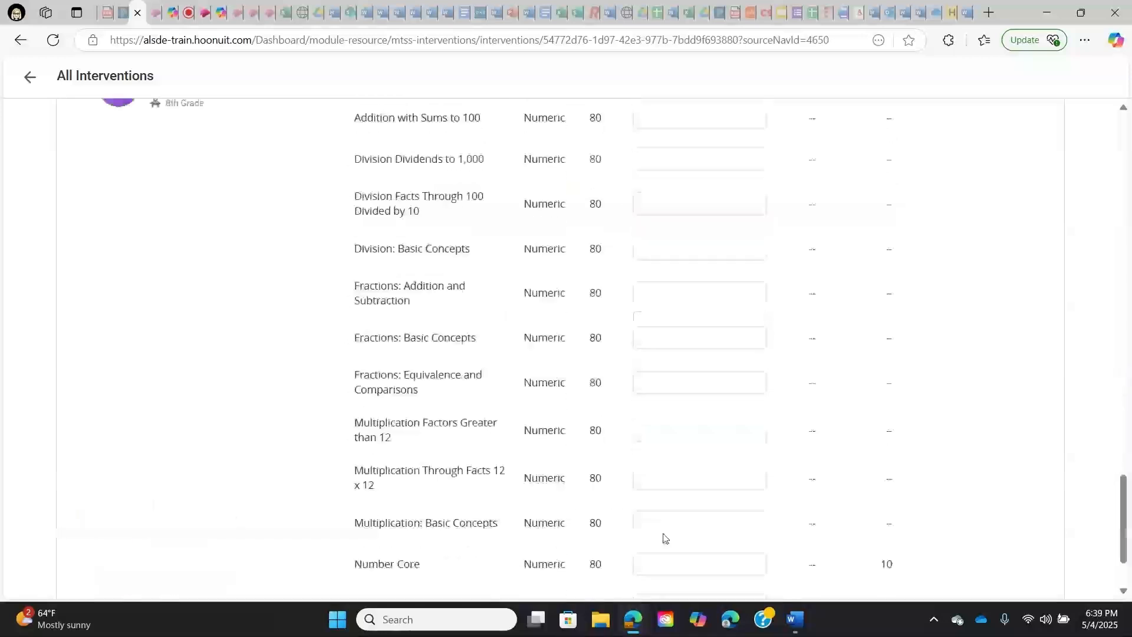
scroll(665, 538, "down", 1)
left_click(665, 492)
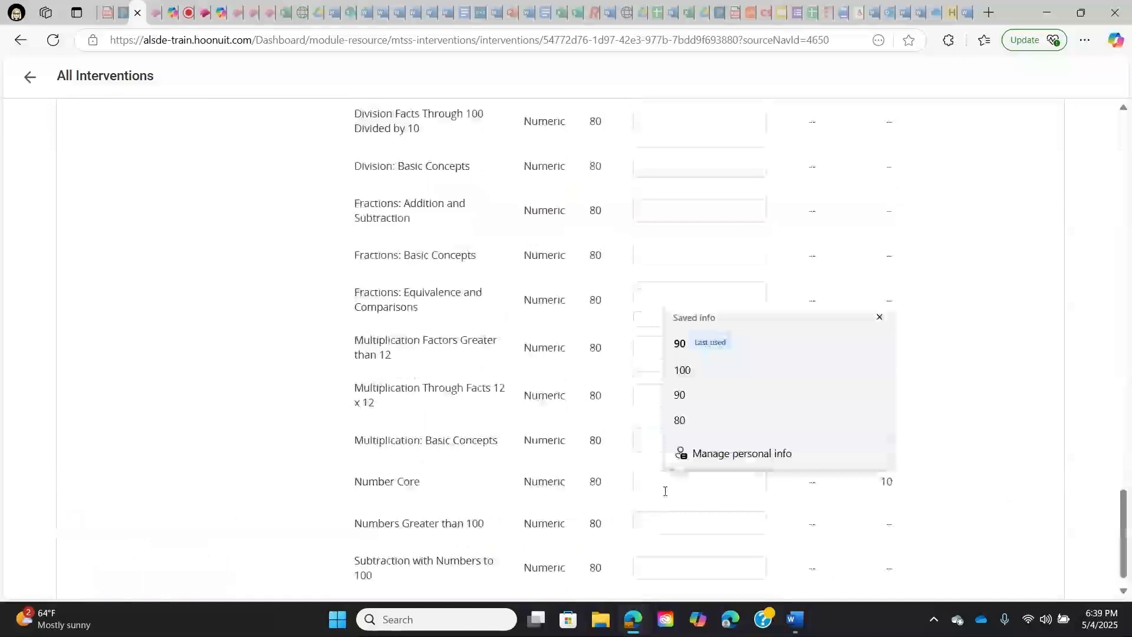
left_click(680, 421)
scroll(738, 477, "down", 1)
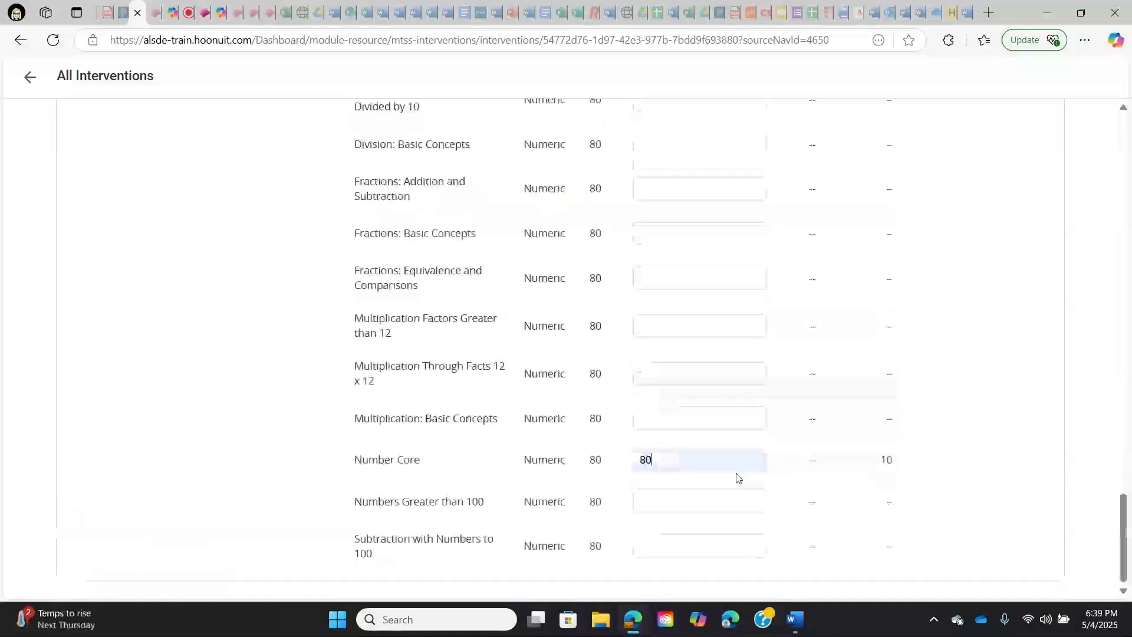
- Open the meeting's student overview and review each student's attendance, observations and Number Core progress chart
scroll(738, 480, "up", 6)
scroll(737, 479, "up", 10)
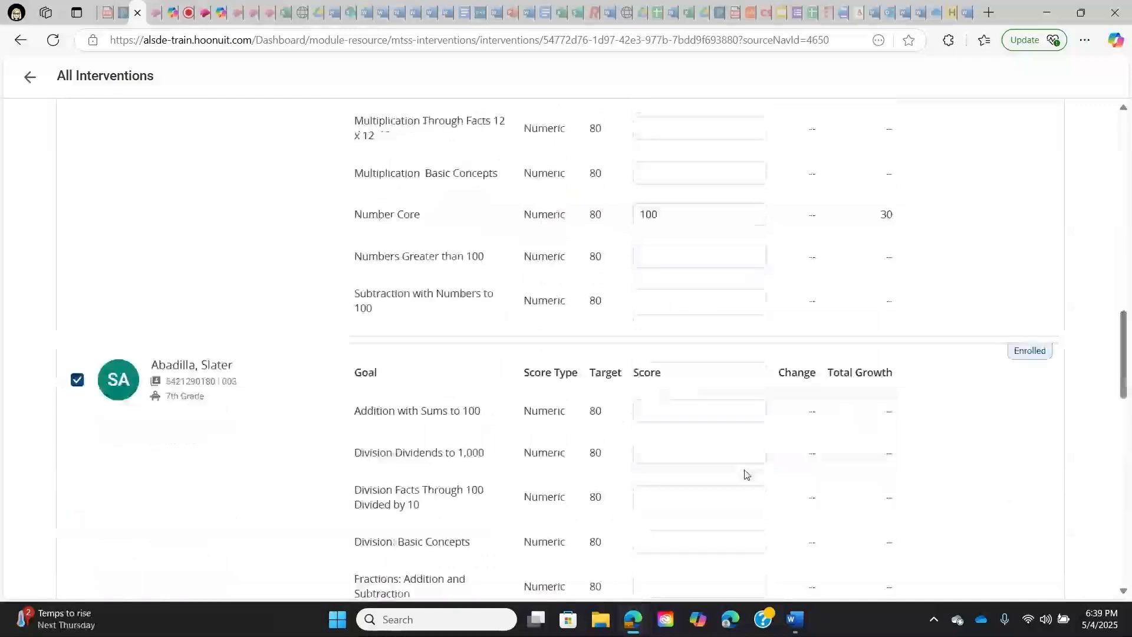
scroll(747, 474, "up", 10)
scroll(746, 475, "up", 2)
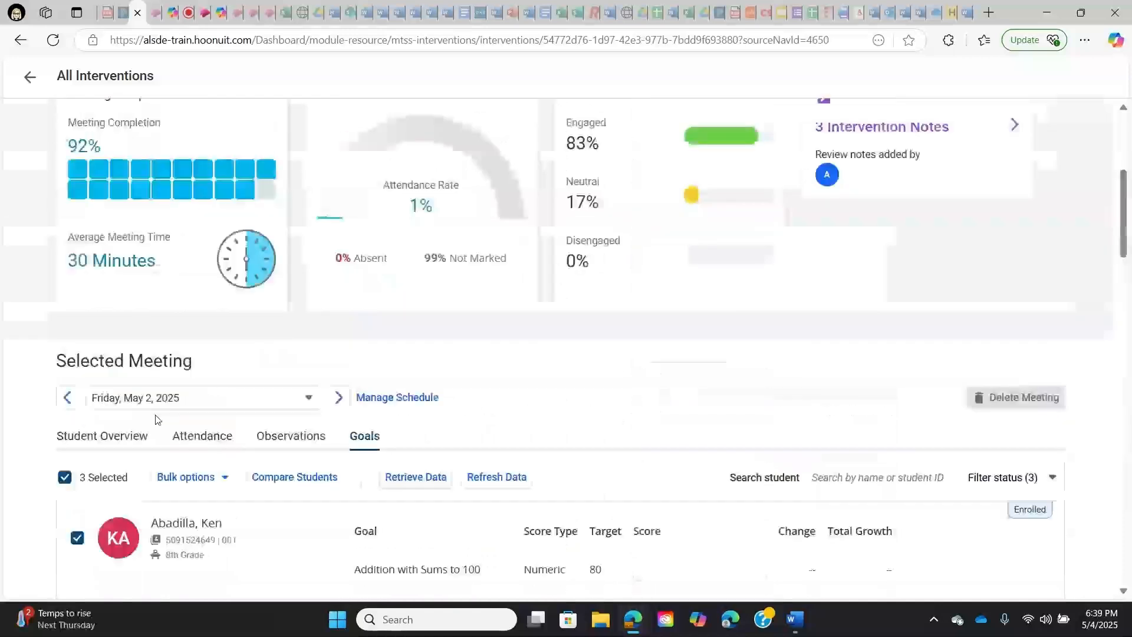
left_click(130, 437)
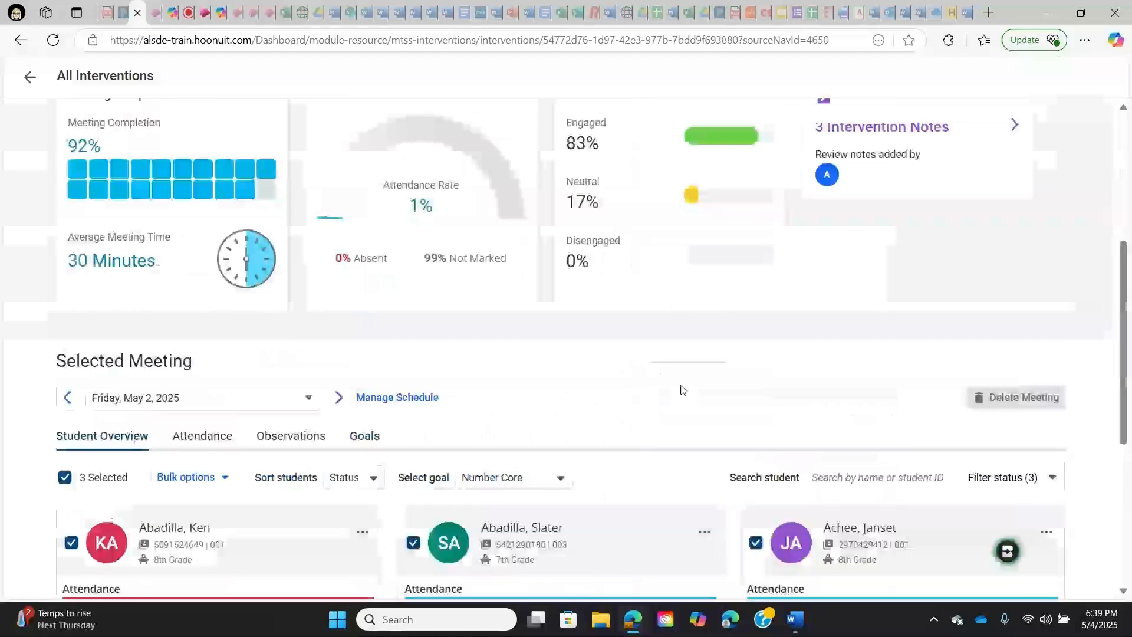
scroll(682, 389, "down", 4)
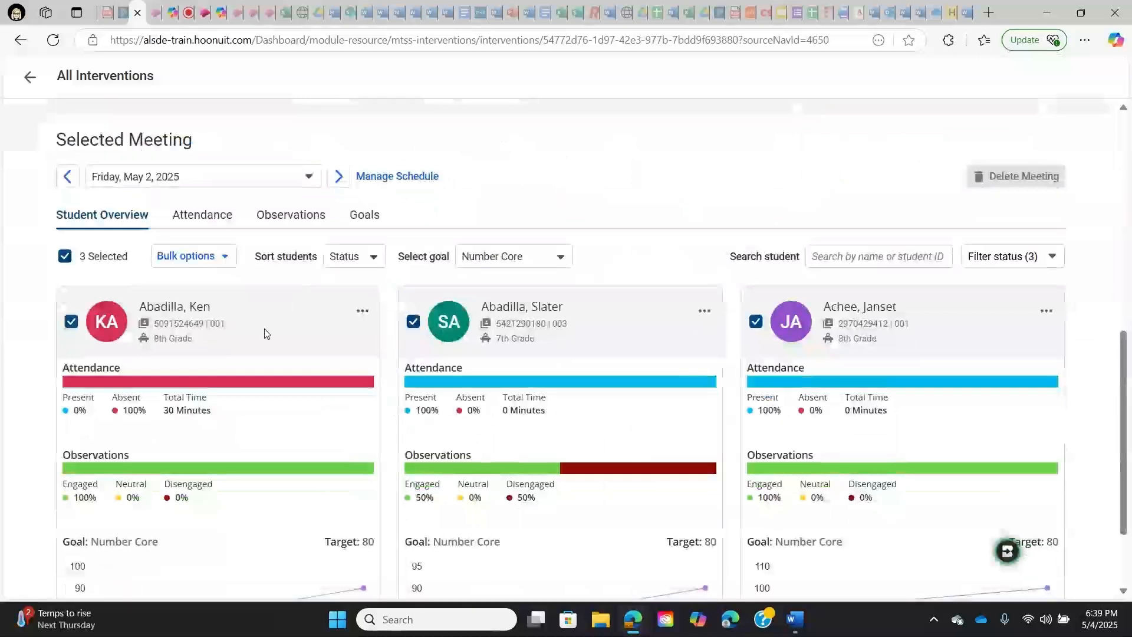
scroll(277, 295, "down", 1)
mouse_move(271, 478)
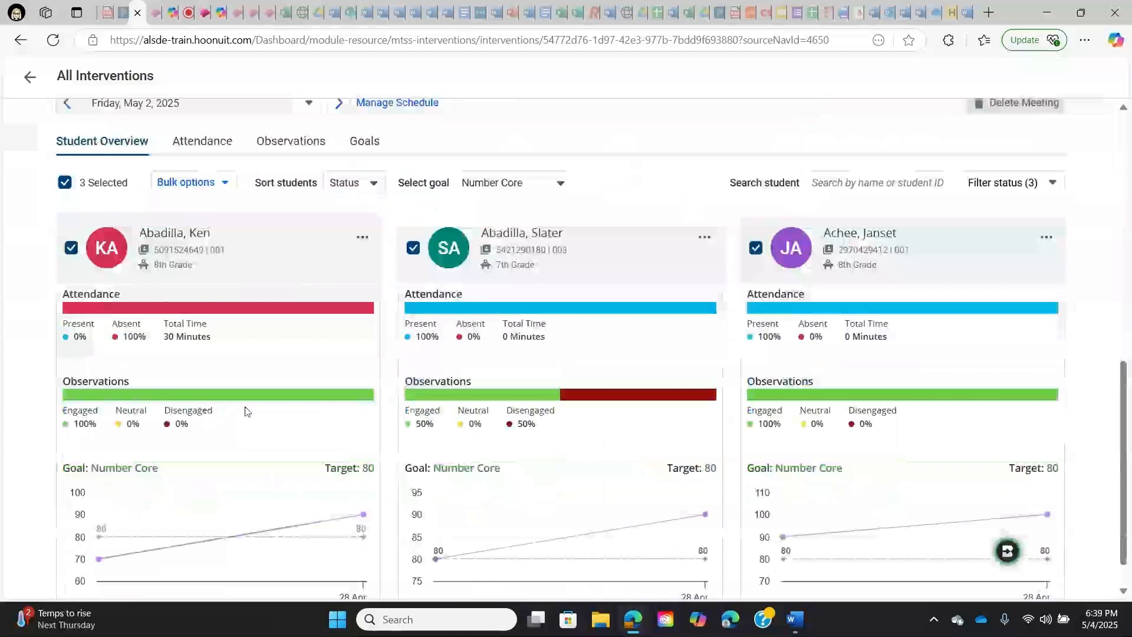
mouse_move(217, 529)
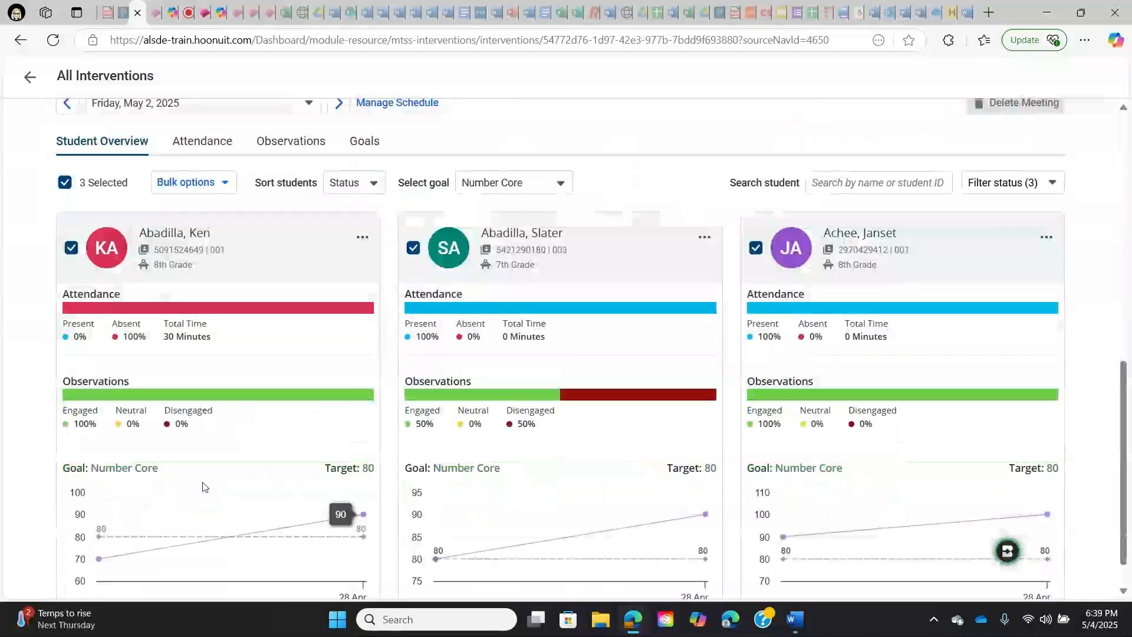
scroll(585, 475, "down", 1)
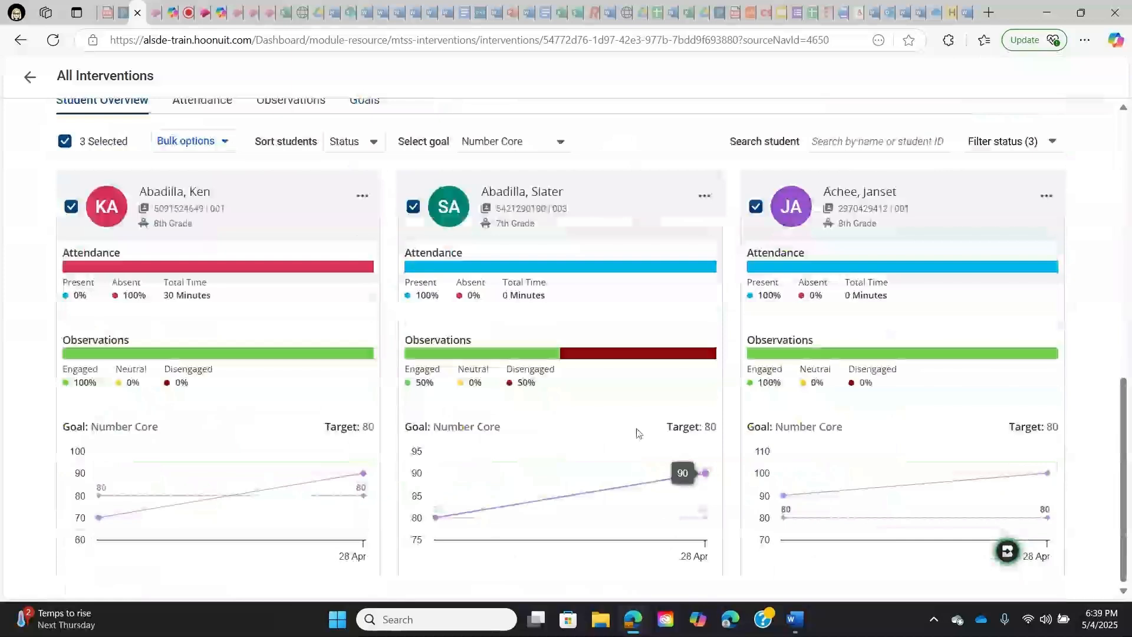